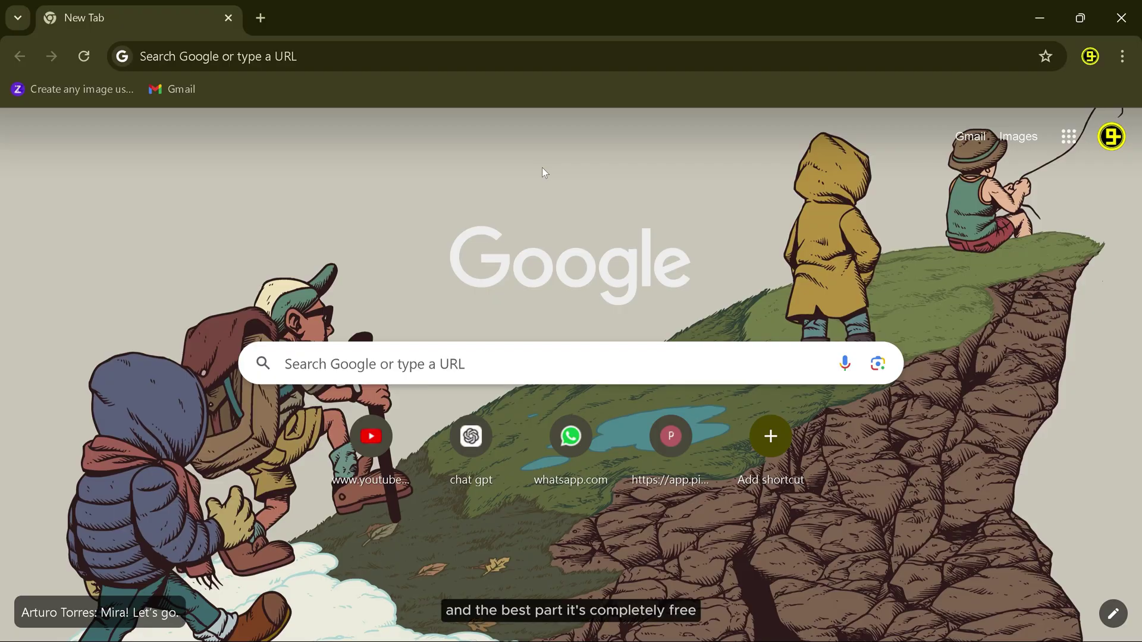
Load freepik.com from the Chrome address bar
click(393, 57)
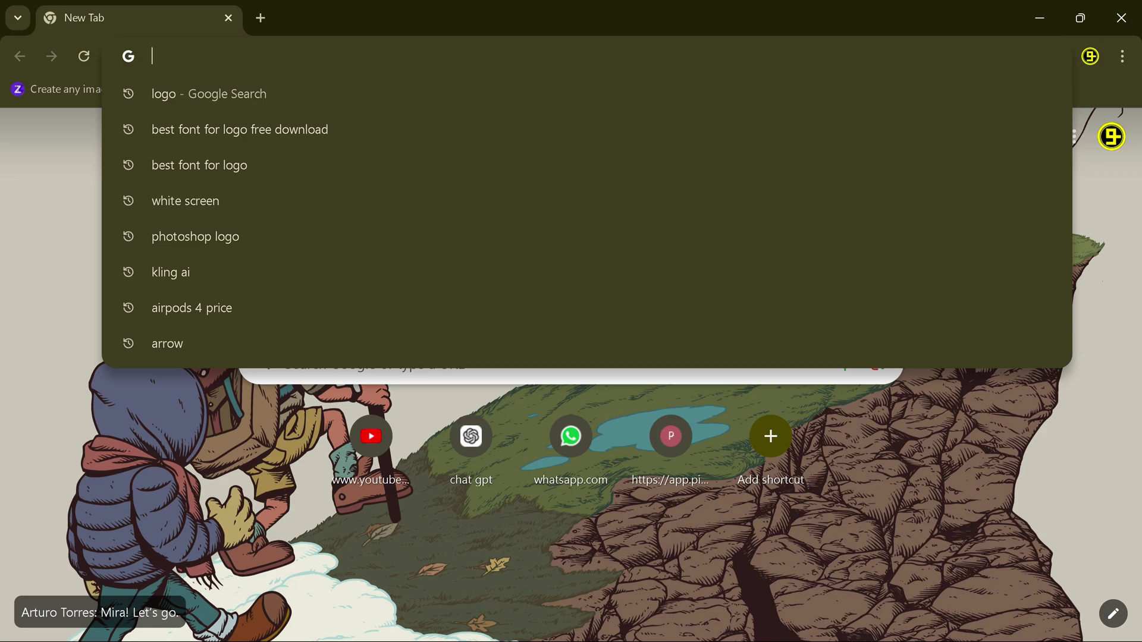
text(freepik)
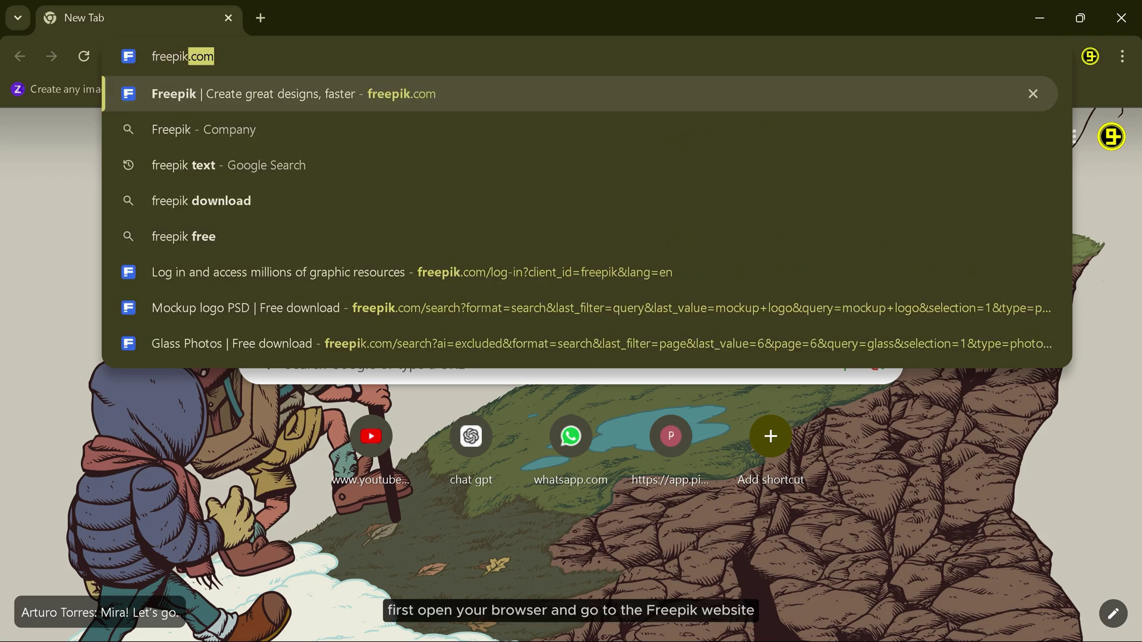
text(.com)
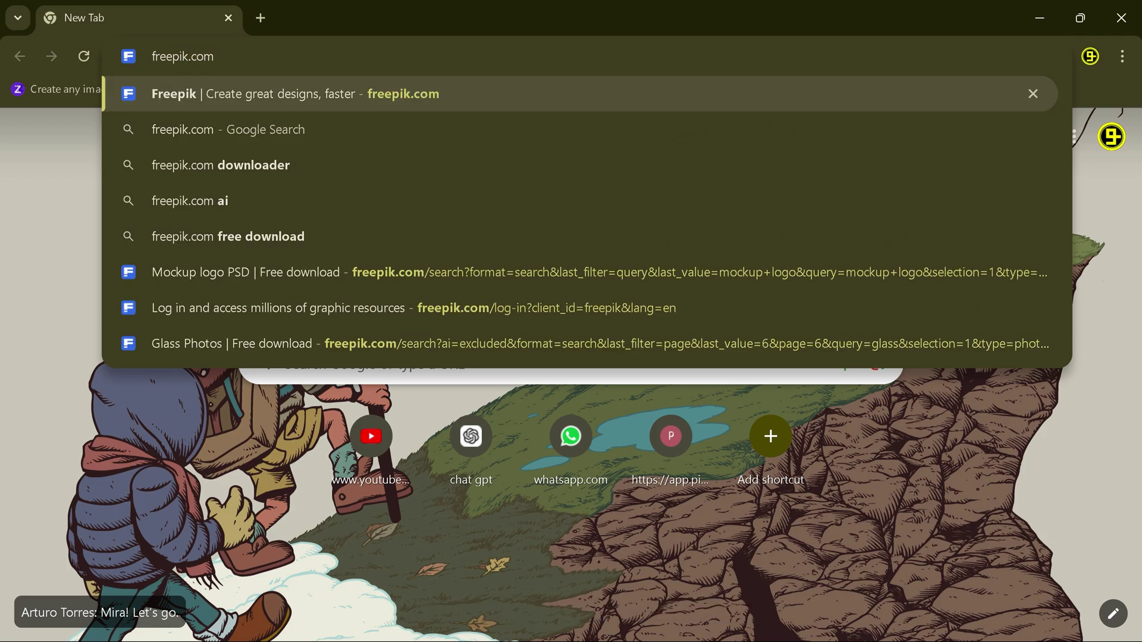
key(Return)
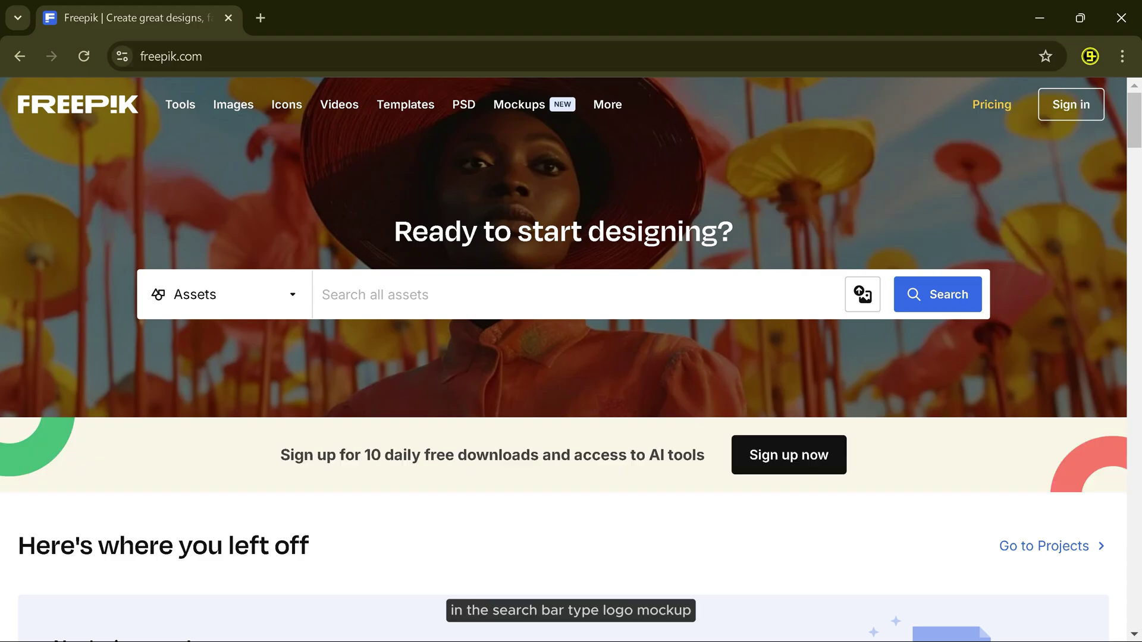
text(mockup logo)
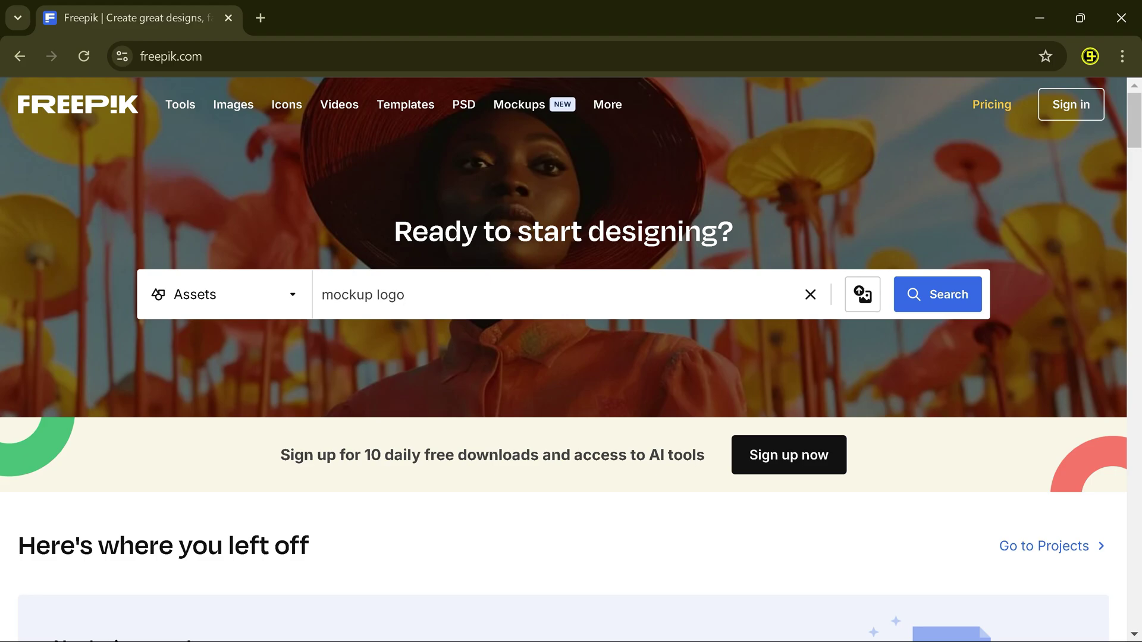
Search Freepik for 'mockup logo'
click(942, 302)
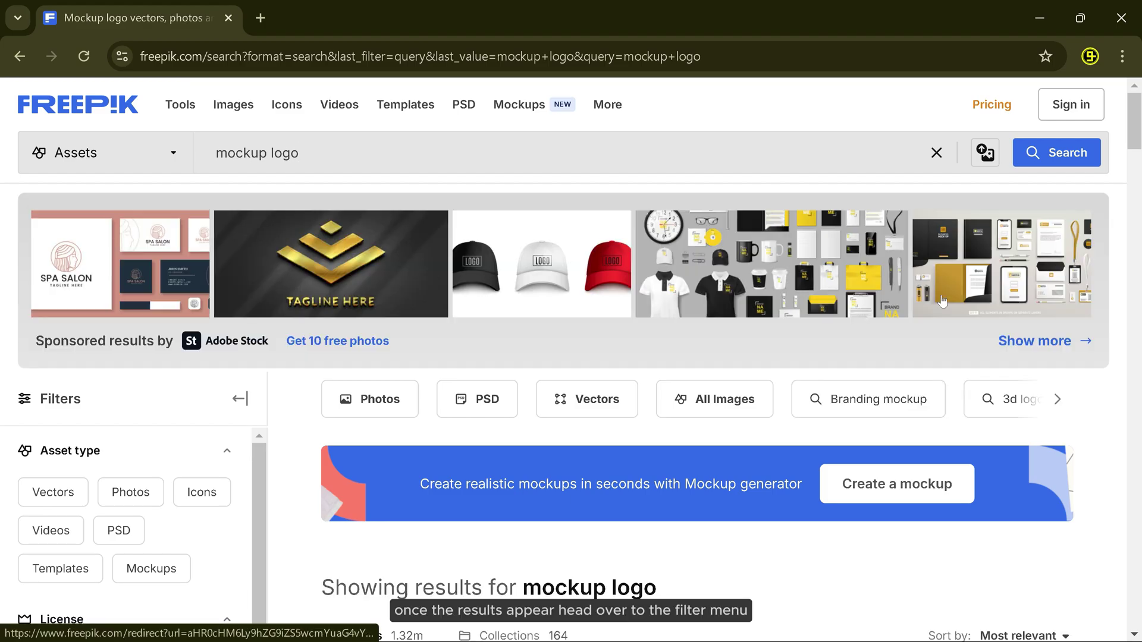
scroll(350, 317, down, 2)
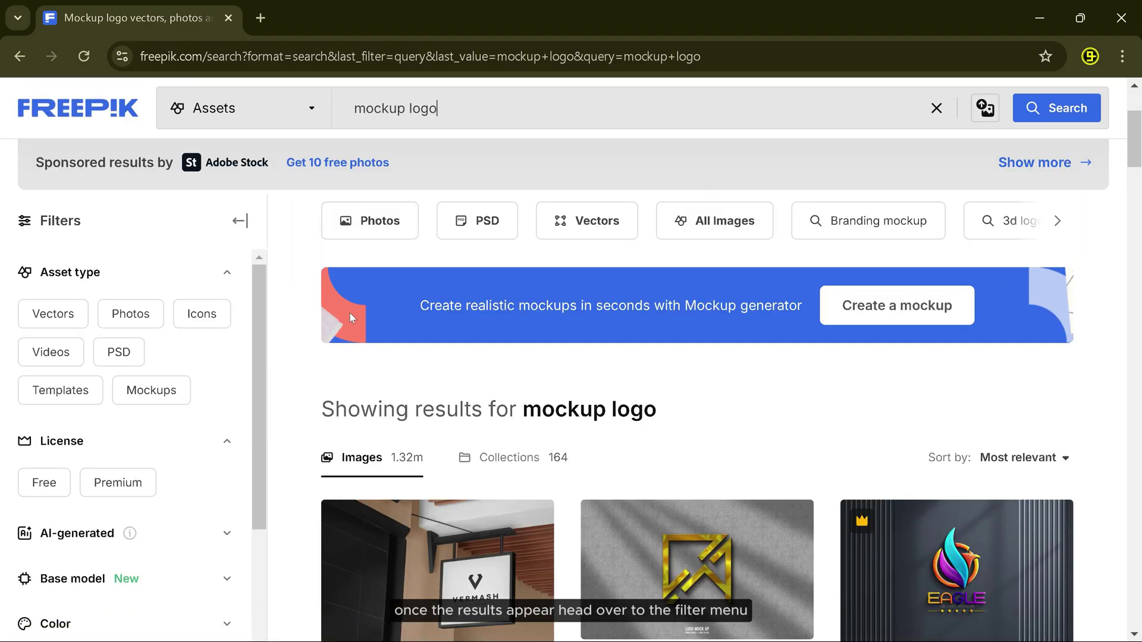
scroll(55, 295, down, 1)
scroll(81, 308, up, 1)
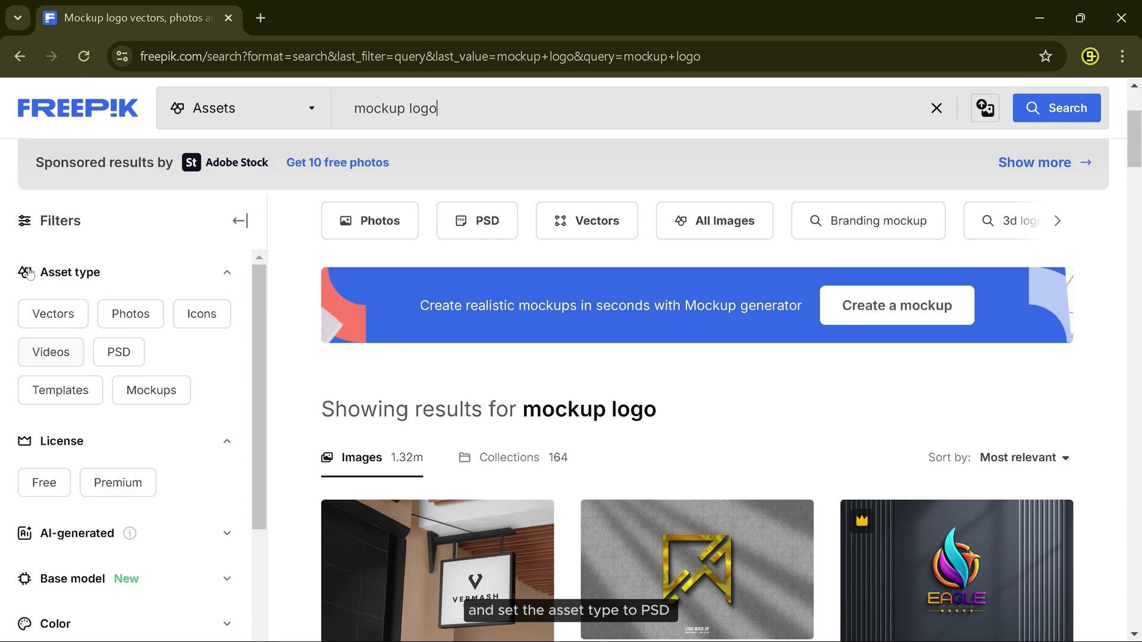
Filter results to PSD asset type and Free license, and expand the AI-generated filter
click(118, 351)
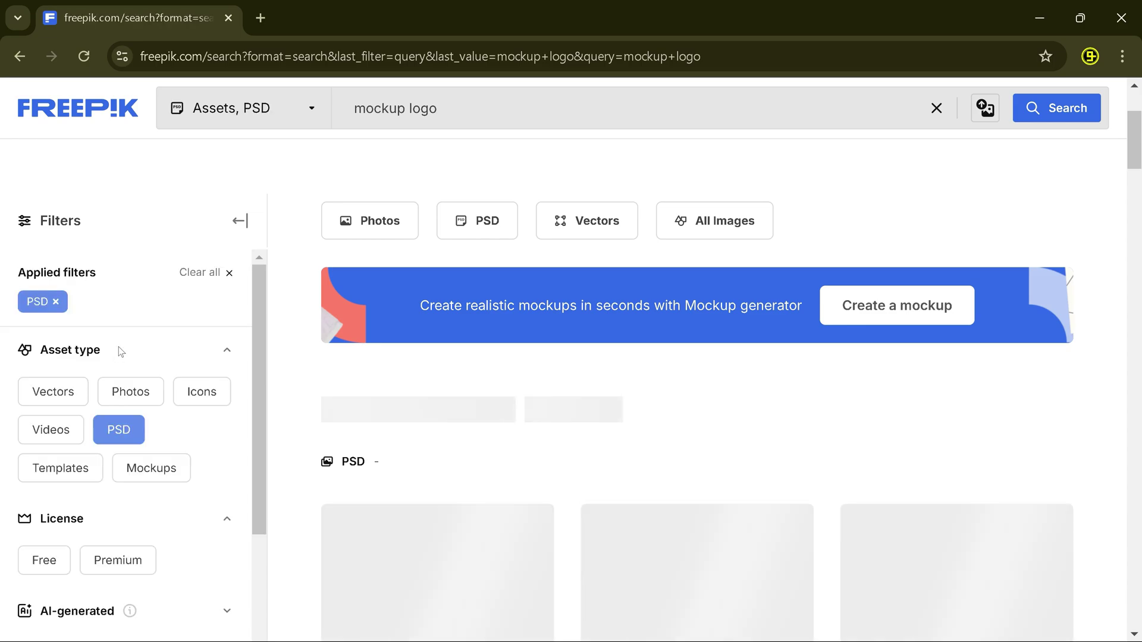
scroll(119, 348, down, 4)
scroll(119, 353, down, 1)
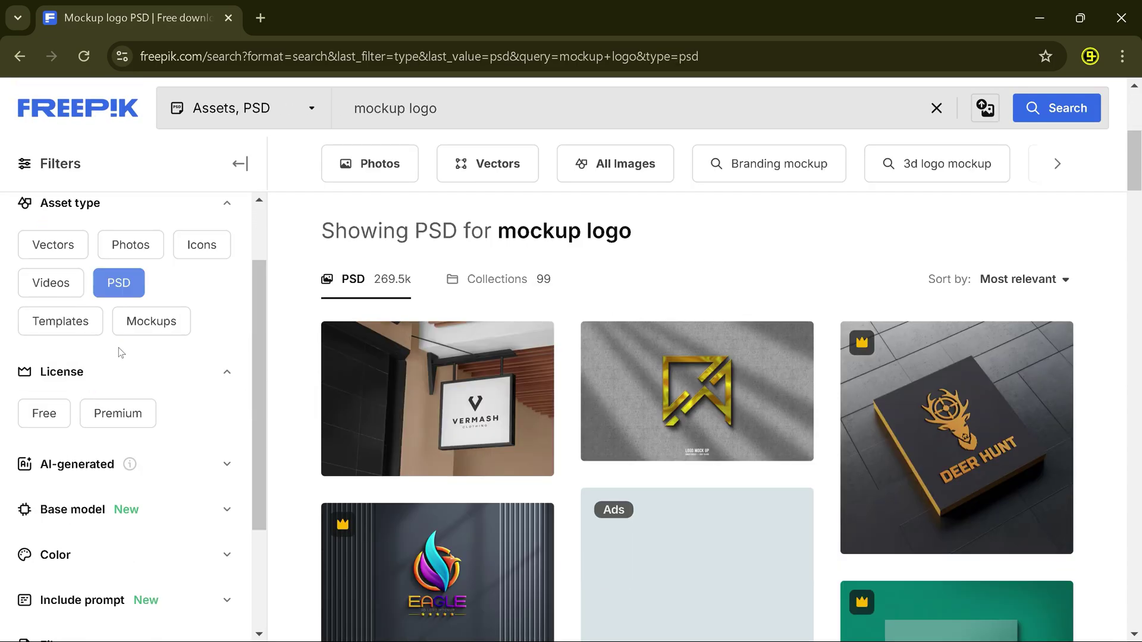
click(48, 419)
scroll(157, 395, down, 3)
scroll(158, 394, down, 1)
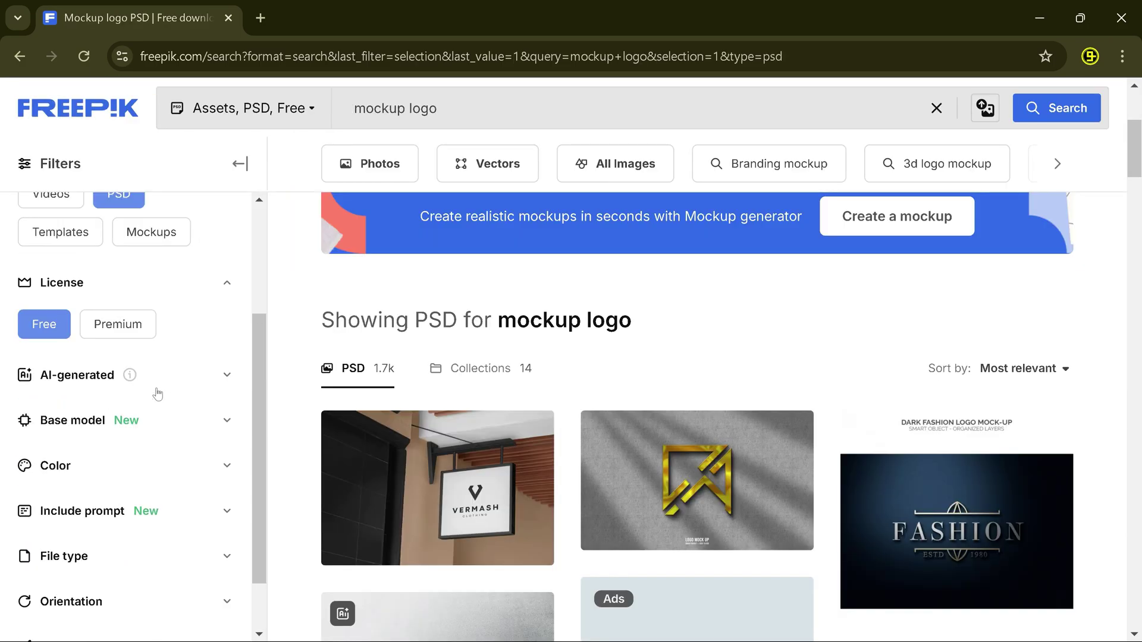
click(170, 388)
scroll(173, 391, down, 1)
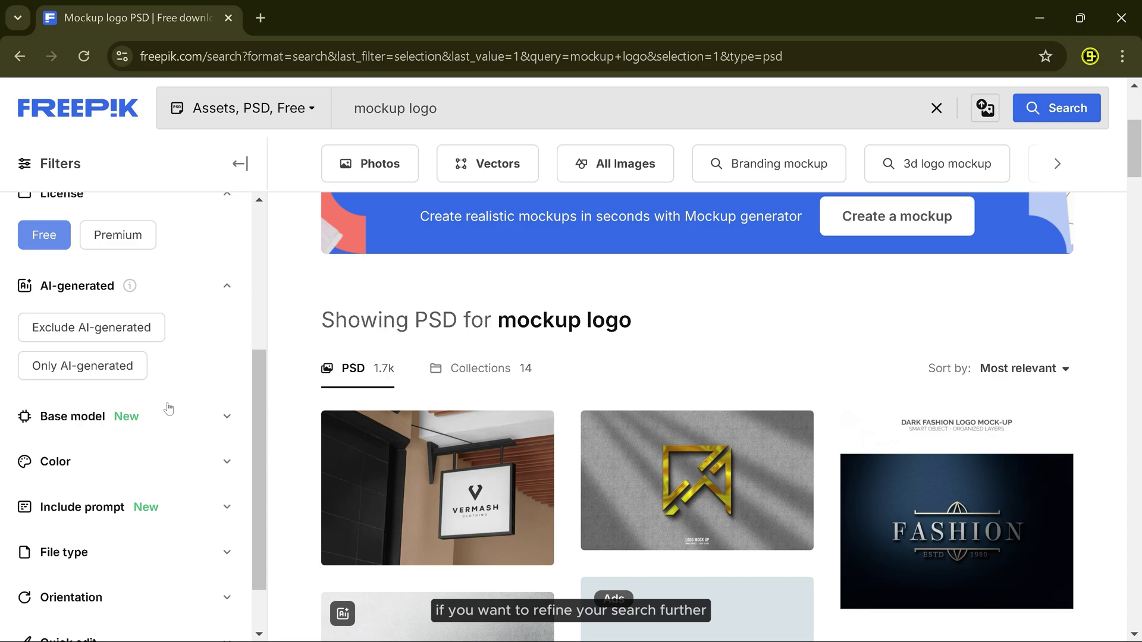
scroll(168, 408, down, 1)
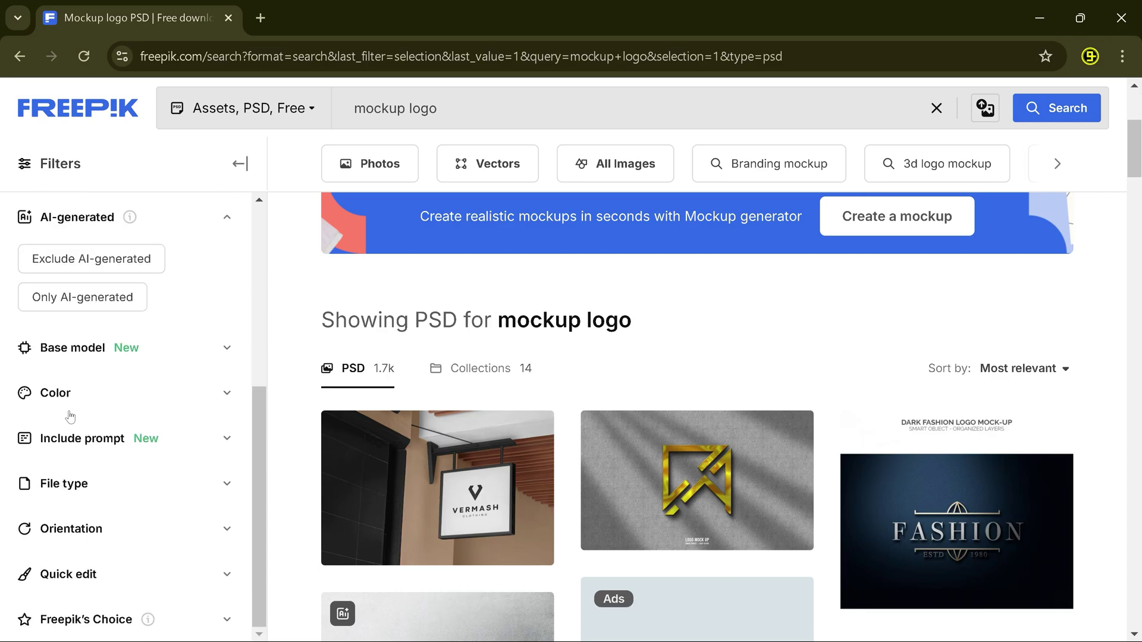
scroll(132, 444, down, 1)
scroll(70, 462, up, 3)
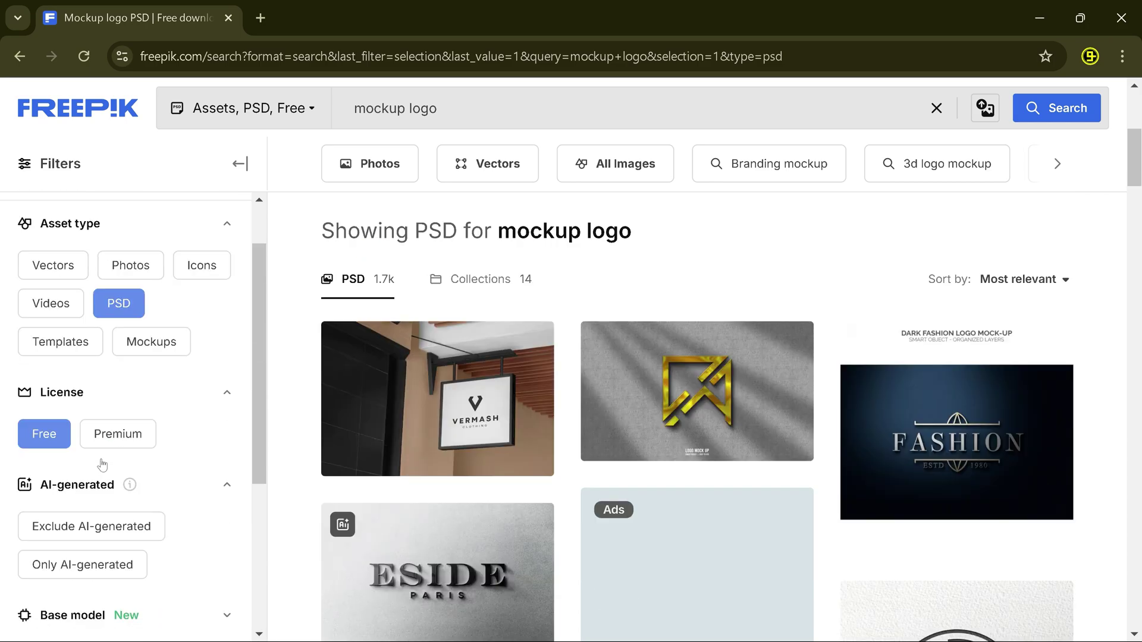
scroll(71, 462, up, 1)
scroll(590, 330, down, 2)
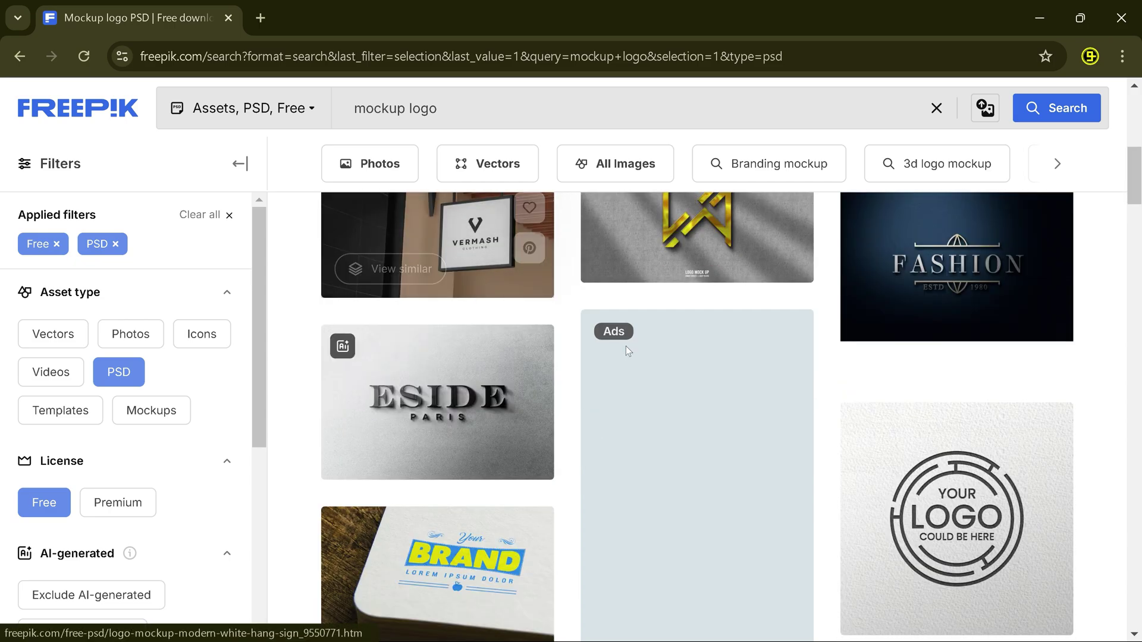
scroll(625, 346, down, 2)
scroll(635, 352, down, 2)
scroll(636, 356, down, 3)
scroll(635, 356, down, 2)
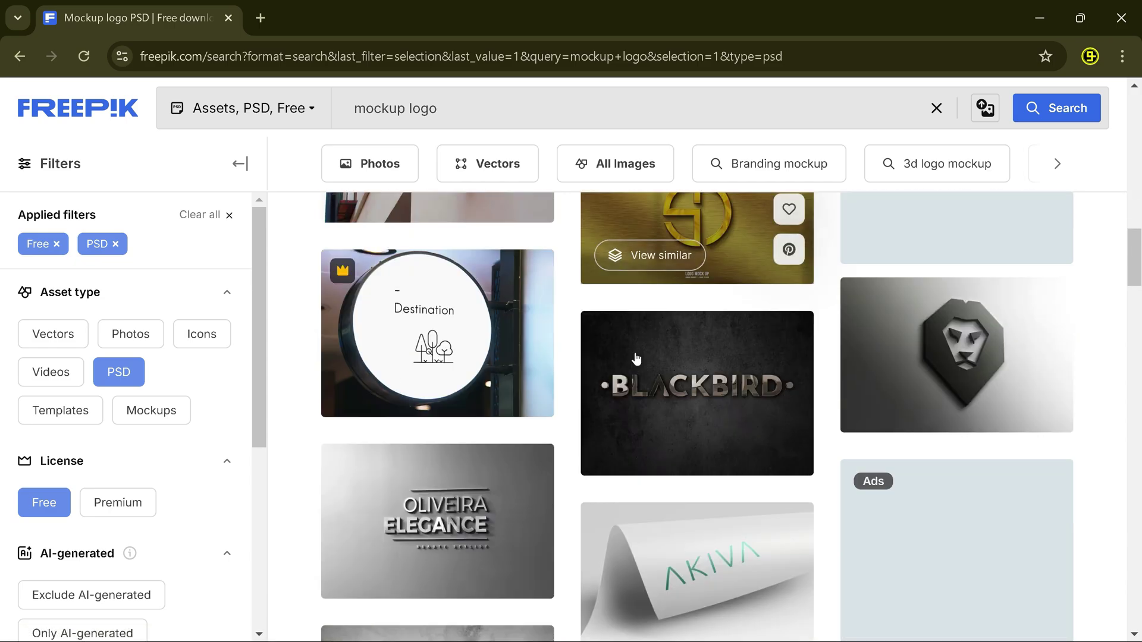
scroll(759, 401, down, 1)
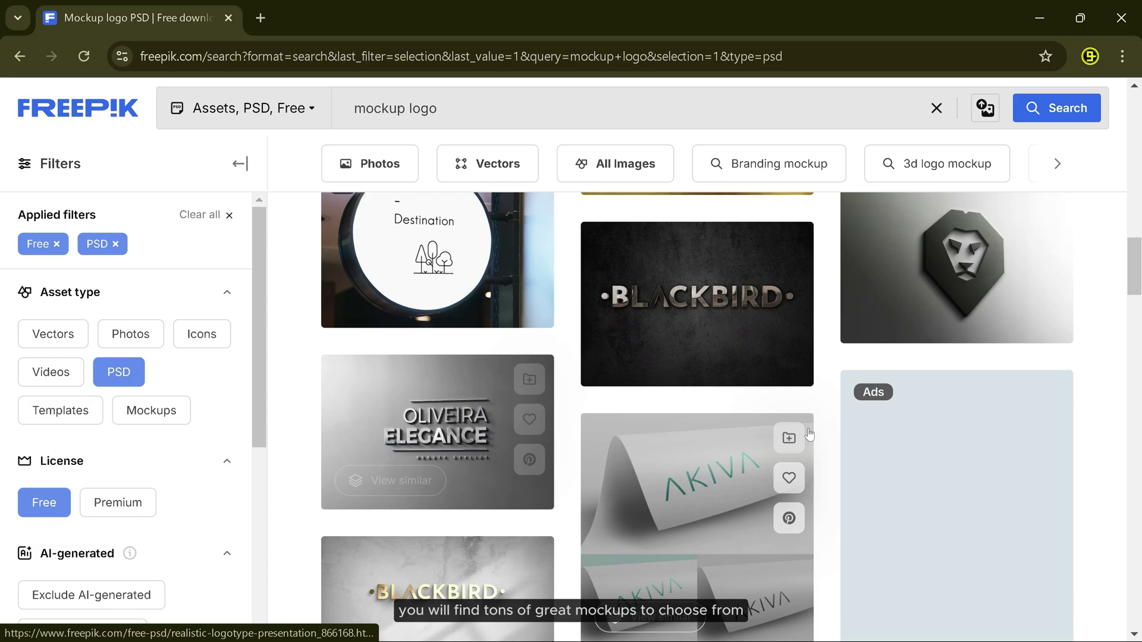
scroll(803, 428, down, 1)
scroll(812, 434, down, 3)
scroll(802, 411, down, 3)
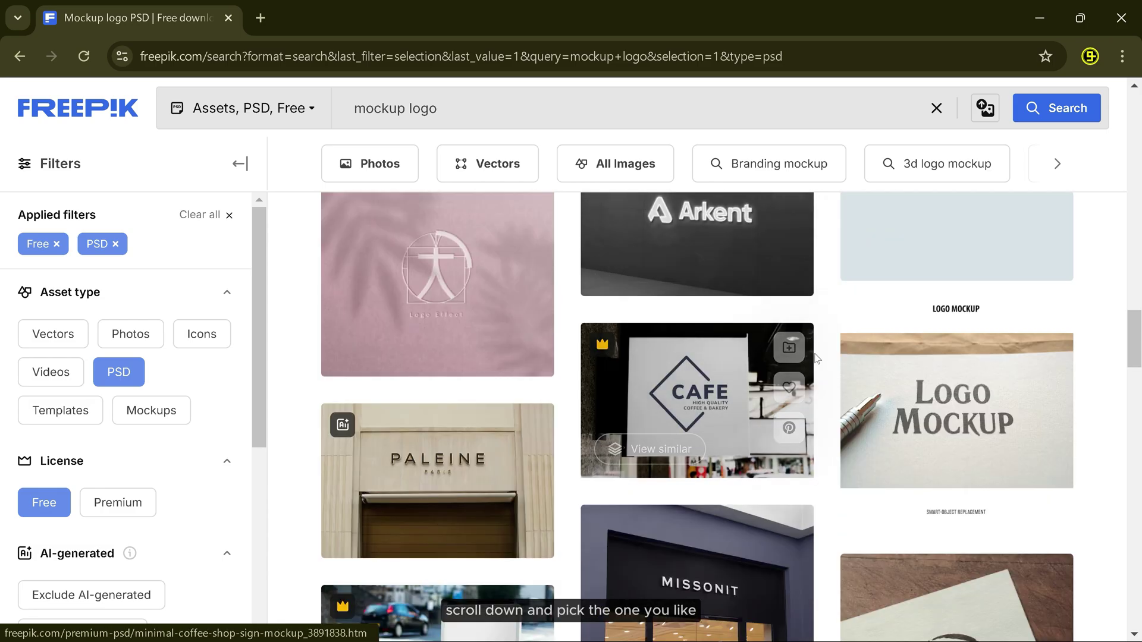
scroll(790, 366, down, 2)
scroll(790, 366, down, 2)
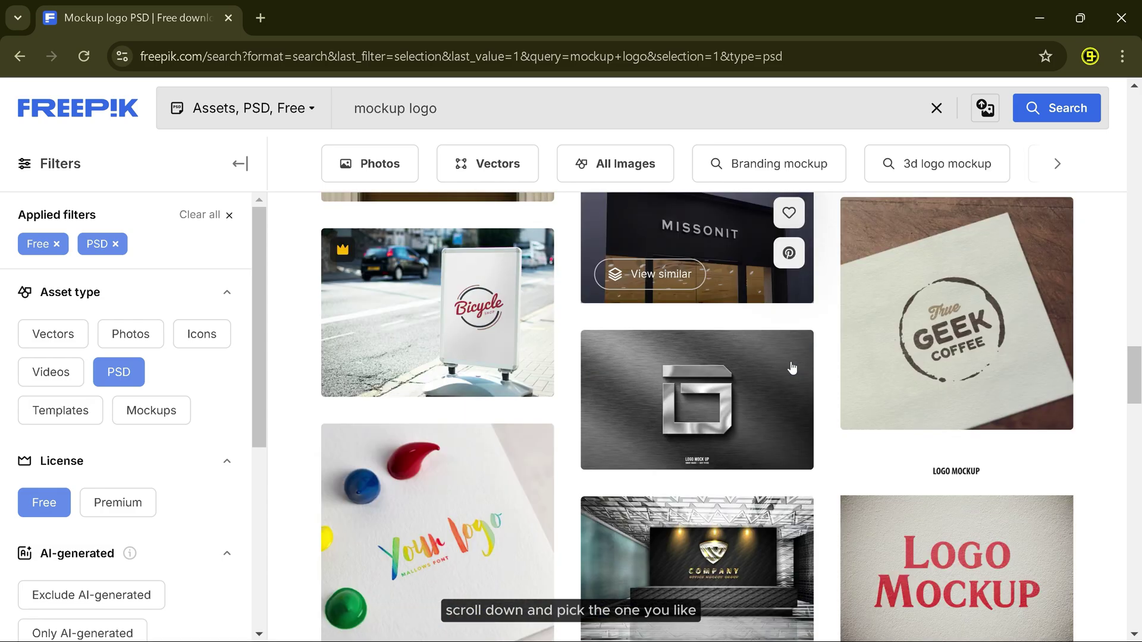
Download the free 'Logo Mockup on iron wall' zip to the tutorial folder
click(698, 397)
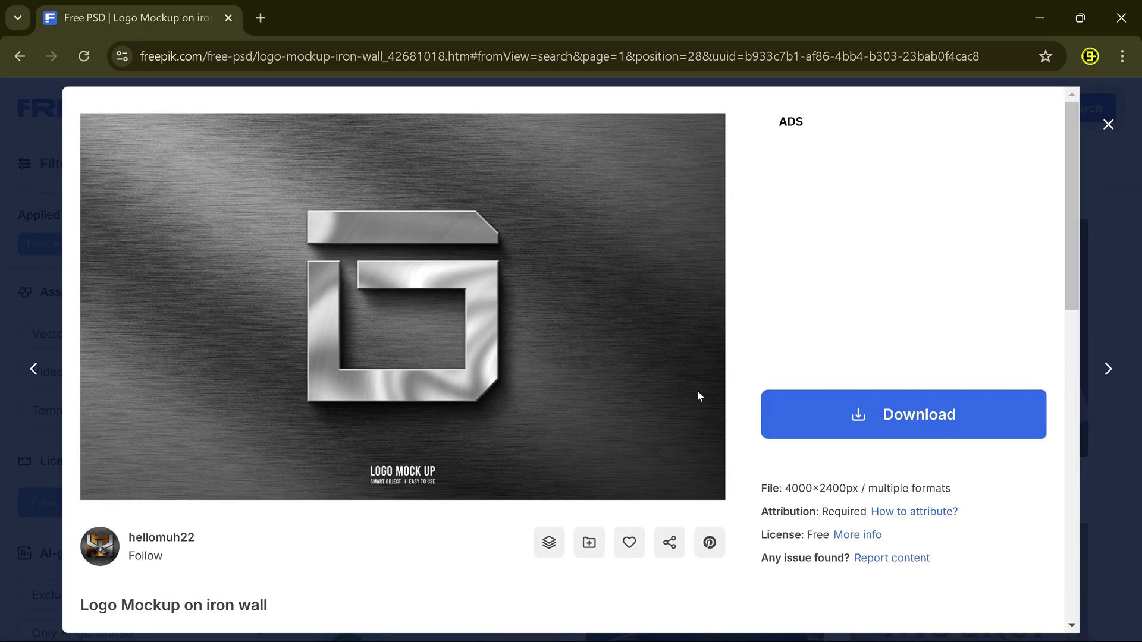
click(869, 410)
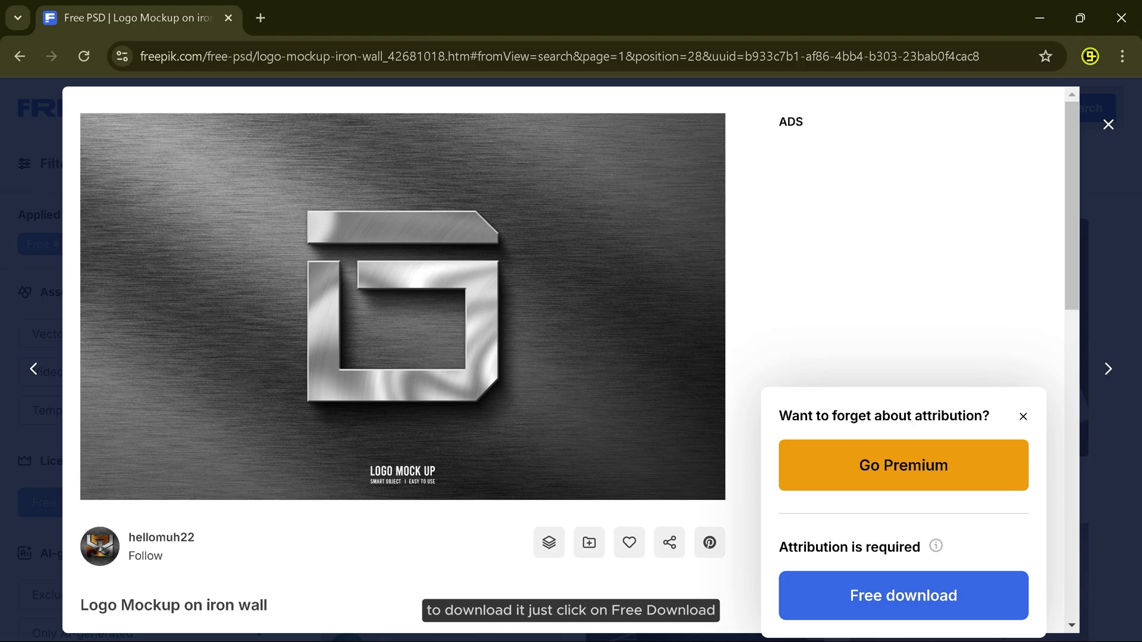
click(901, 613)
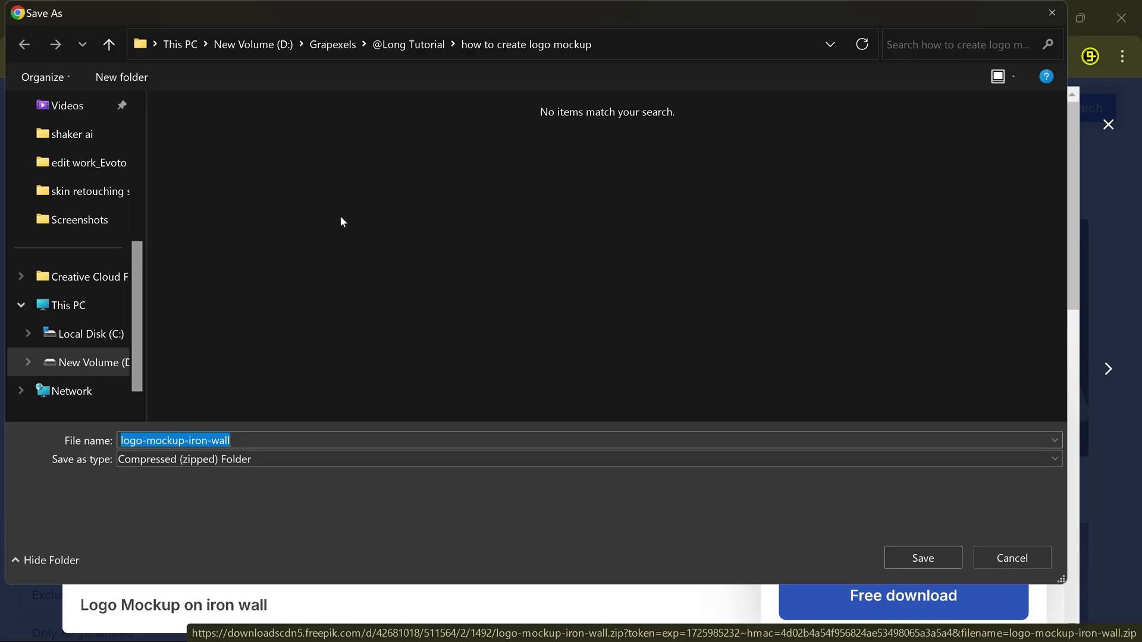
click(953, 564)
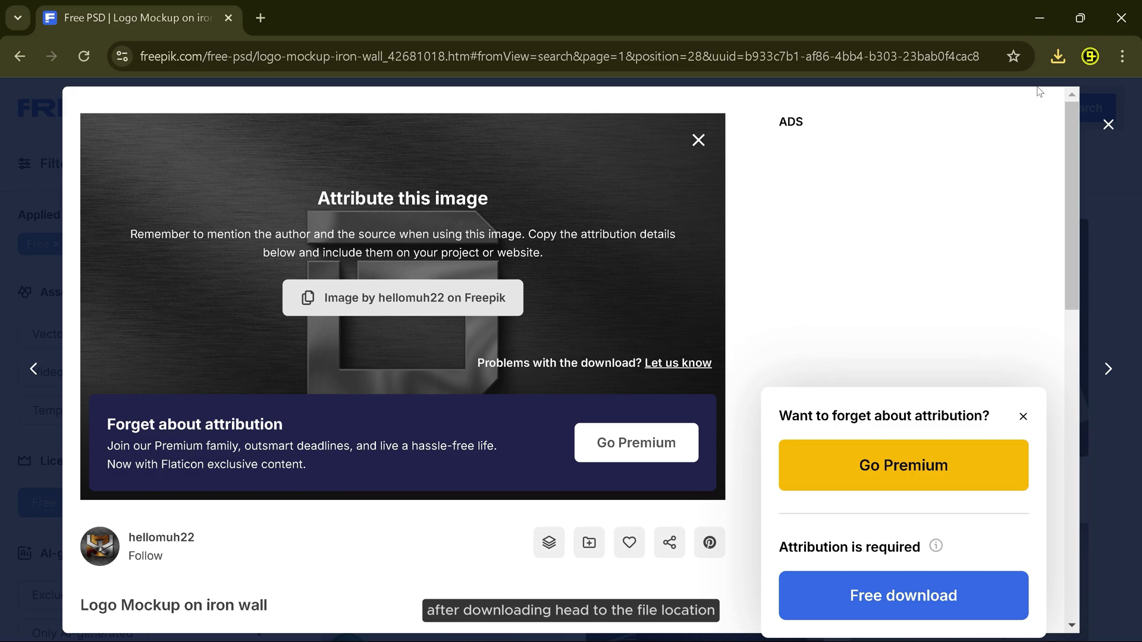
Show the downloaded mockup zip in its folder from Chrome's downloads list
click(1057, 57)
right_click(892, 135)
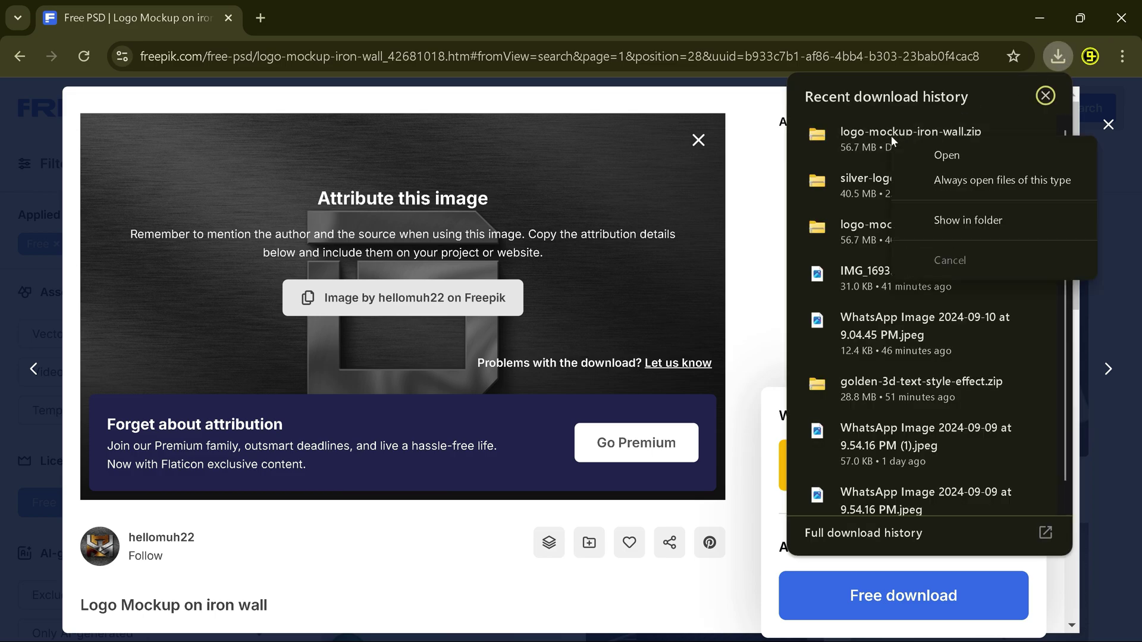
click(965, 223)
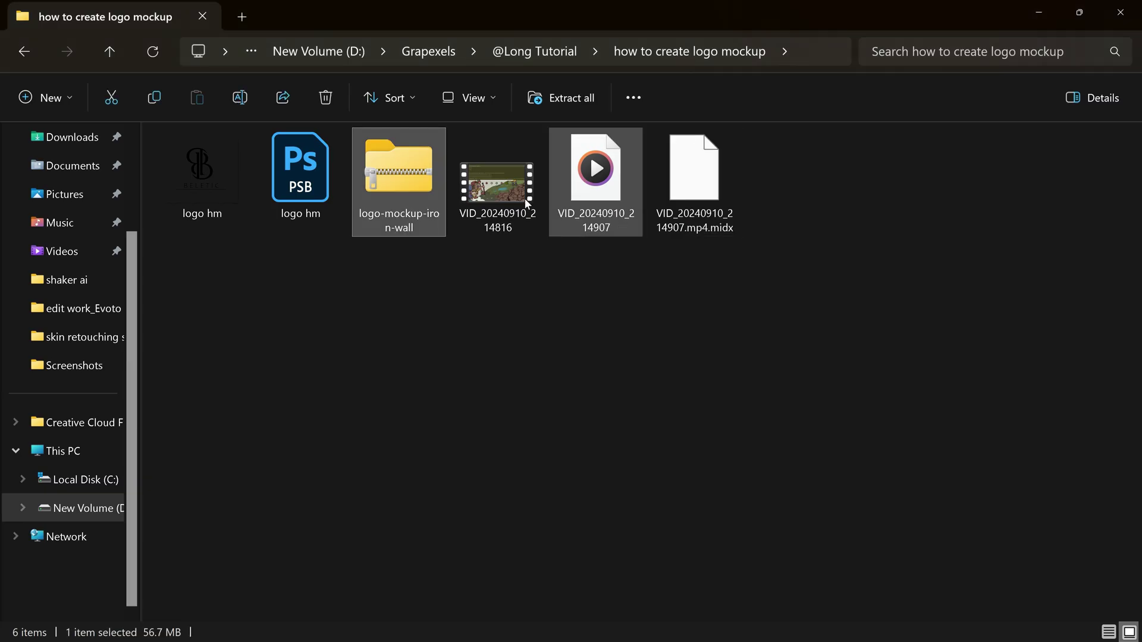
Extract the logo-mockup-iron-wall zip and open the extracted folder with its PSD
right_click(392, 181)
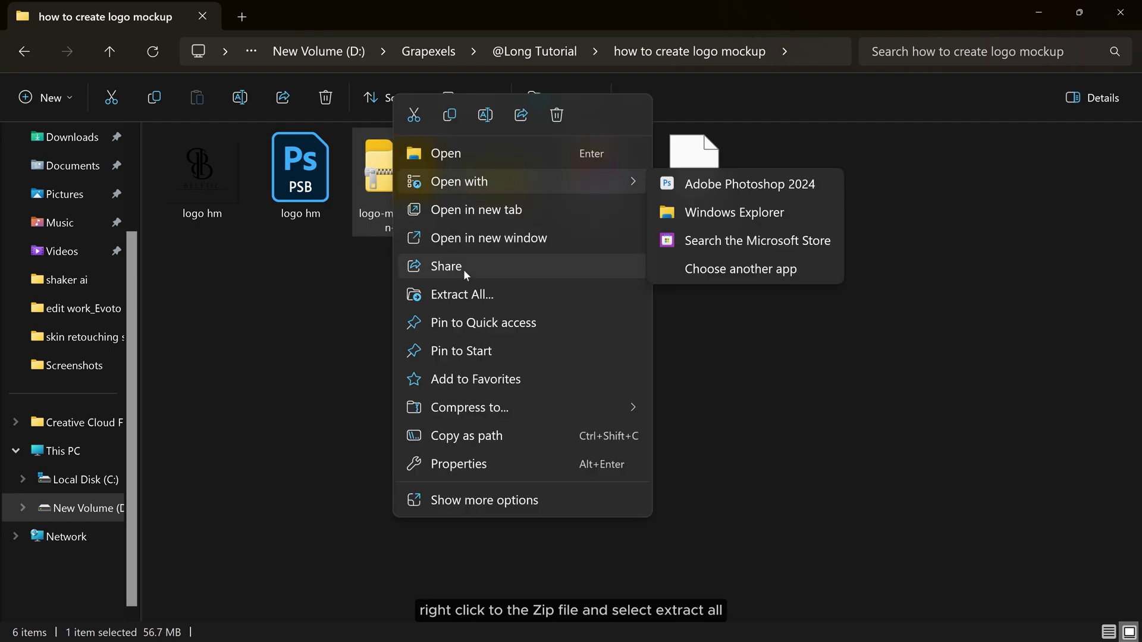
click(459, 296)
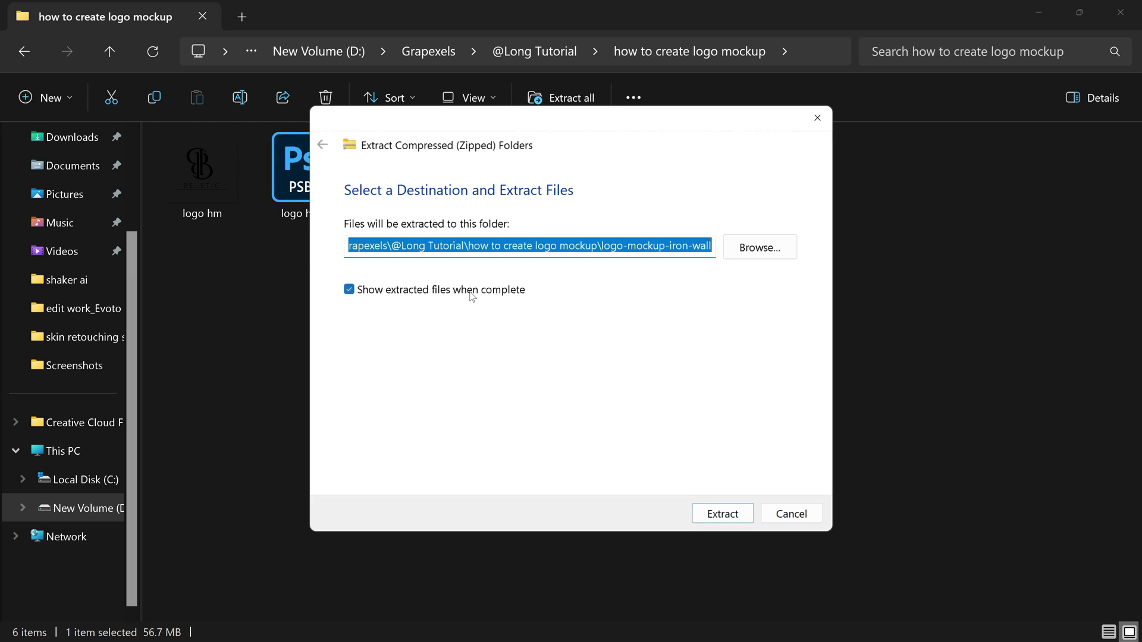
click(716, 515)
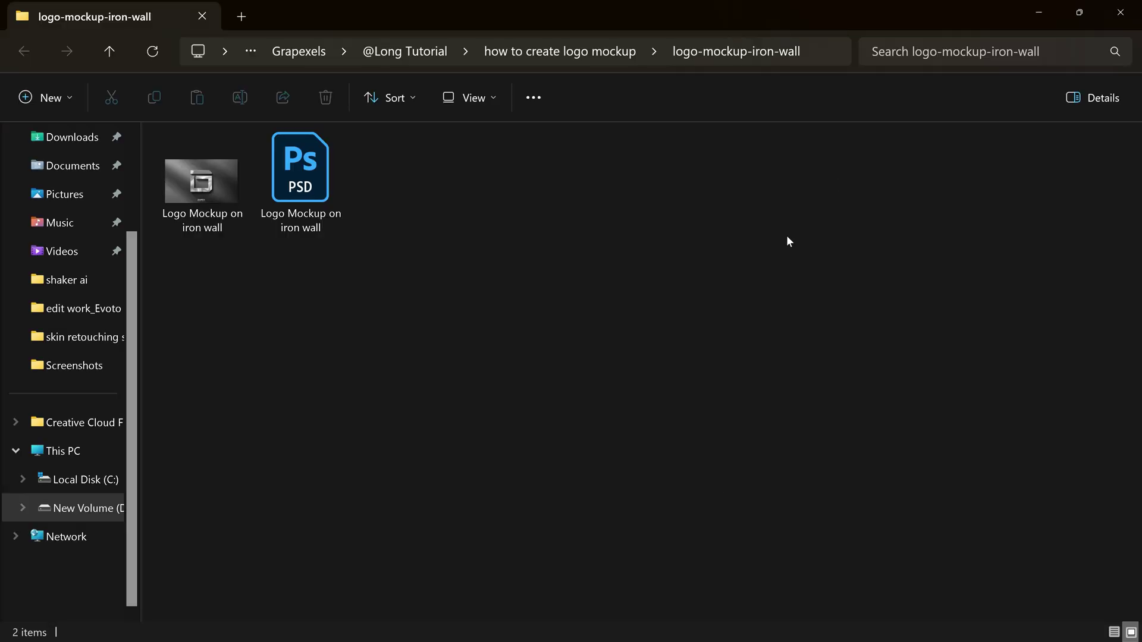
click(1115, 12)
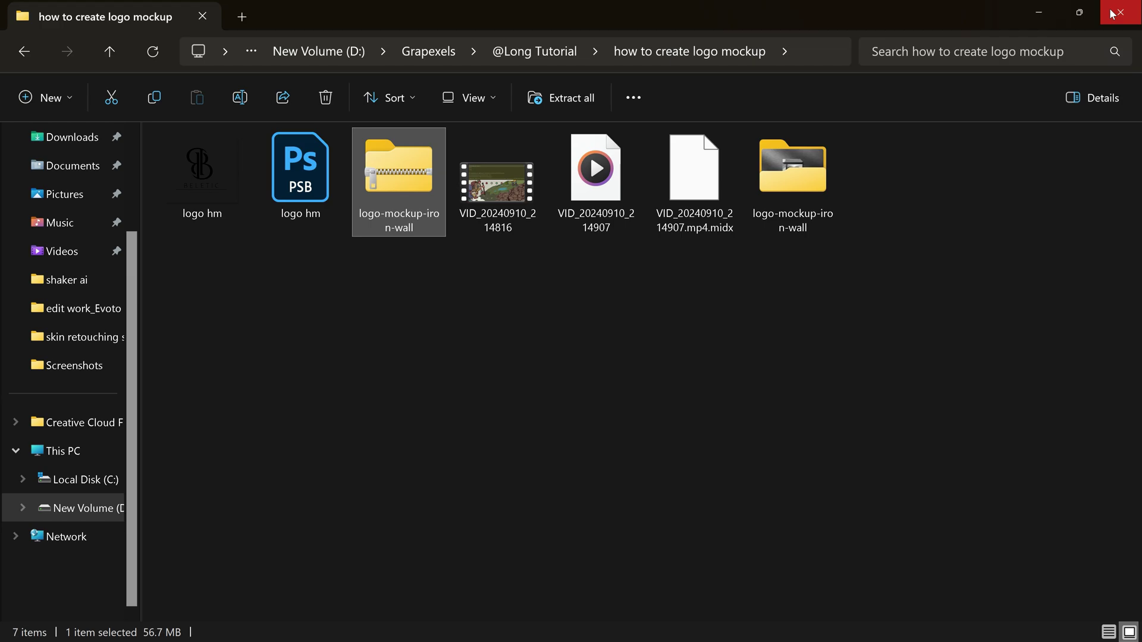
double_click(803, 196)
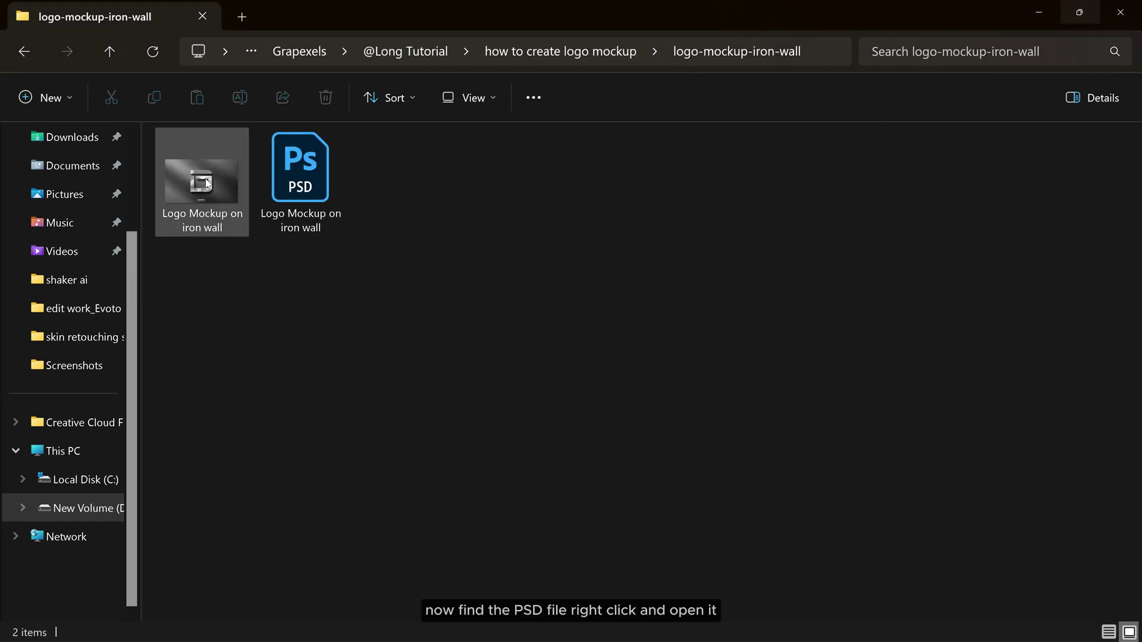
right_click(295, 175)
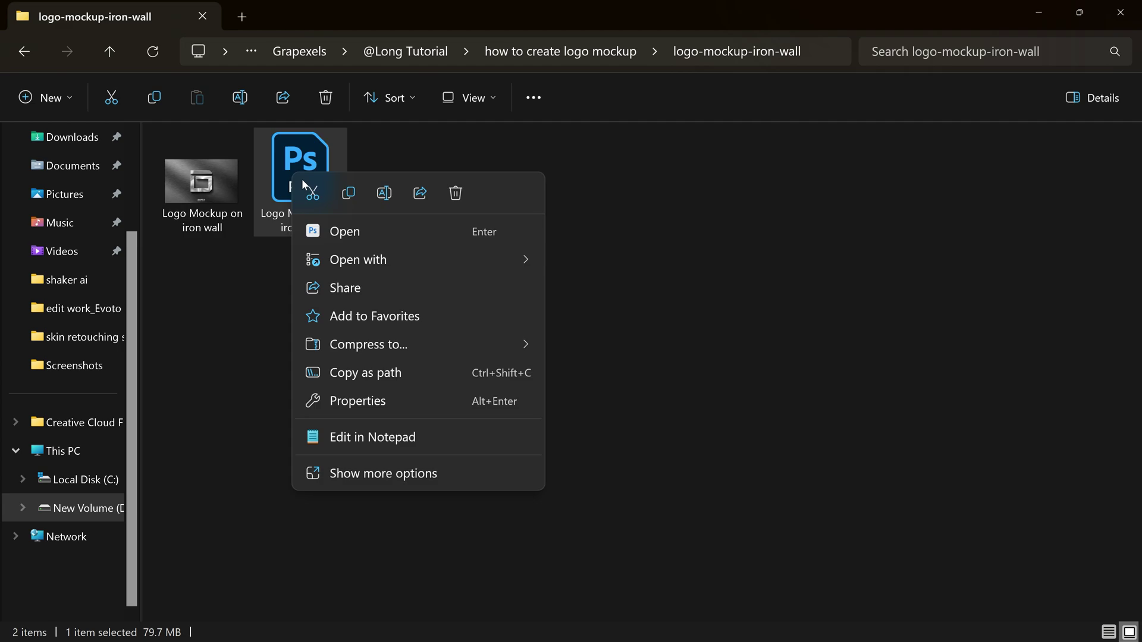
Open the mockup PSD, hide rulers and the Text caption, and select the placeholder layer
click(342, 232)
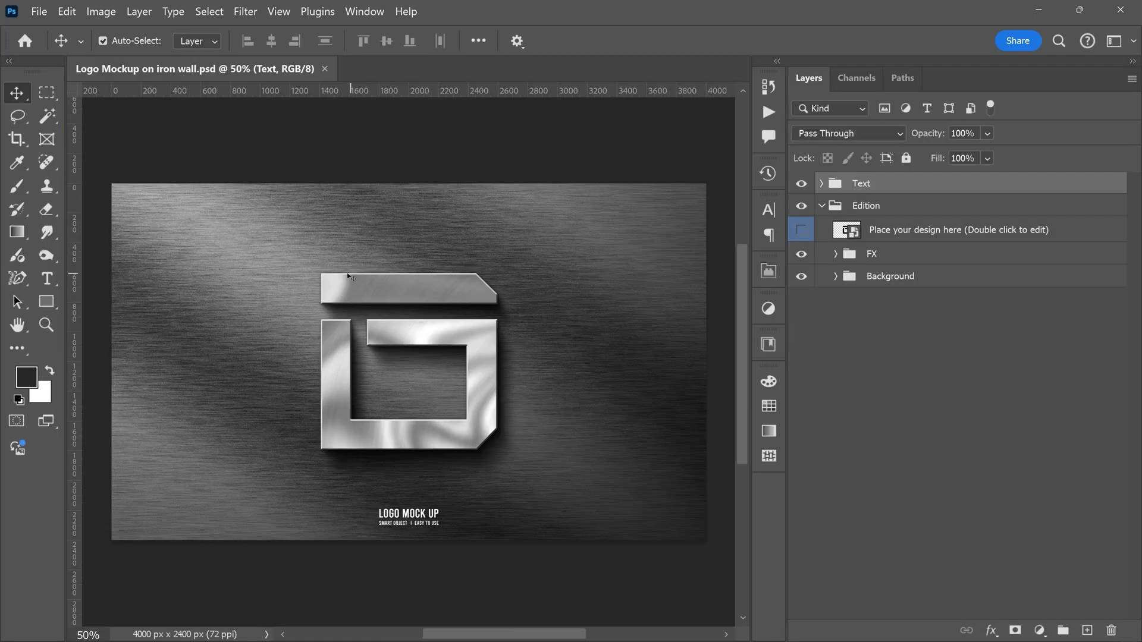
key(ctrl+r)
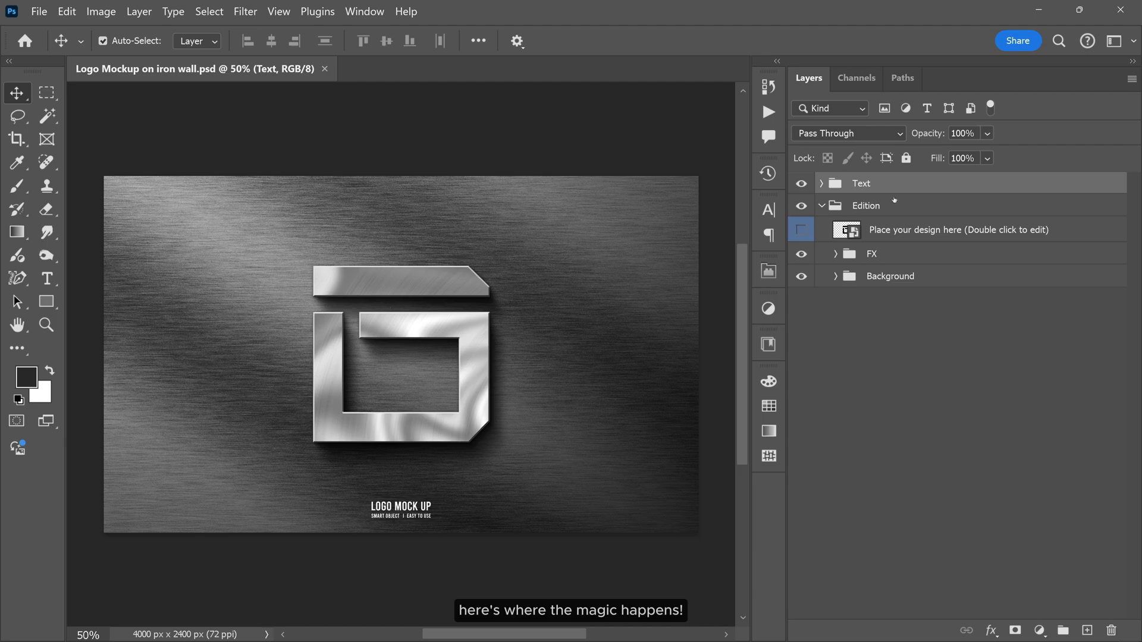
click(802, 184)
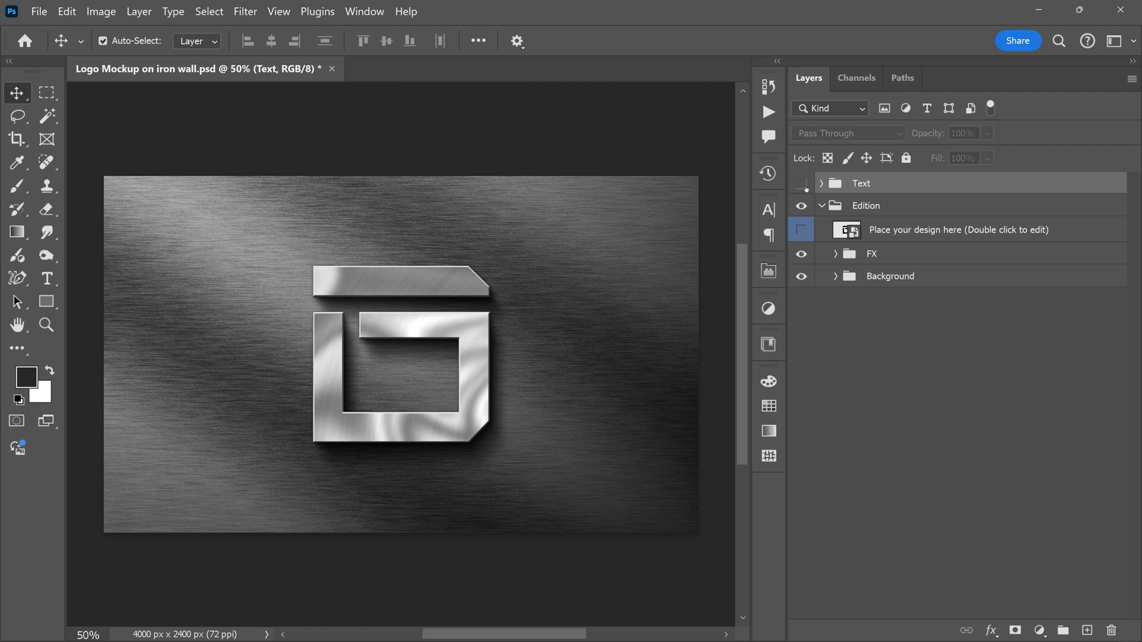
click(886, 237)
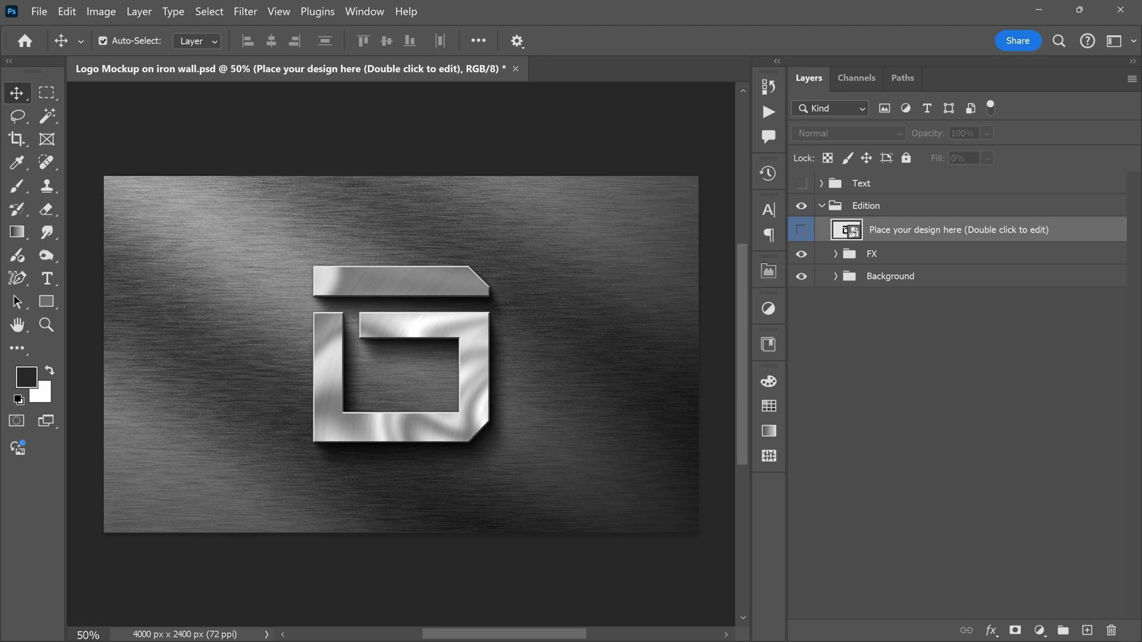
Open the logo hm.psb smart object and hide its old black logo layer
double_click(846, 230)
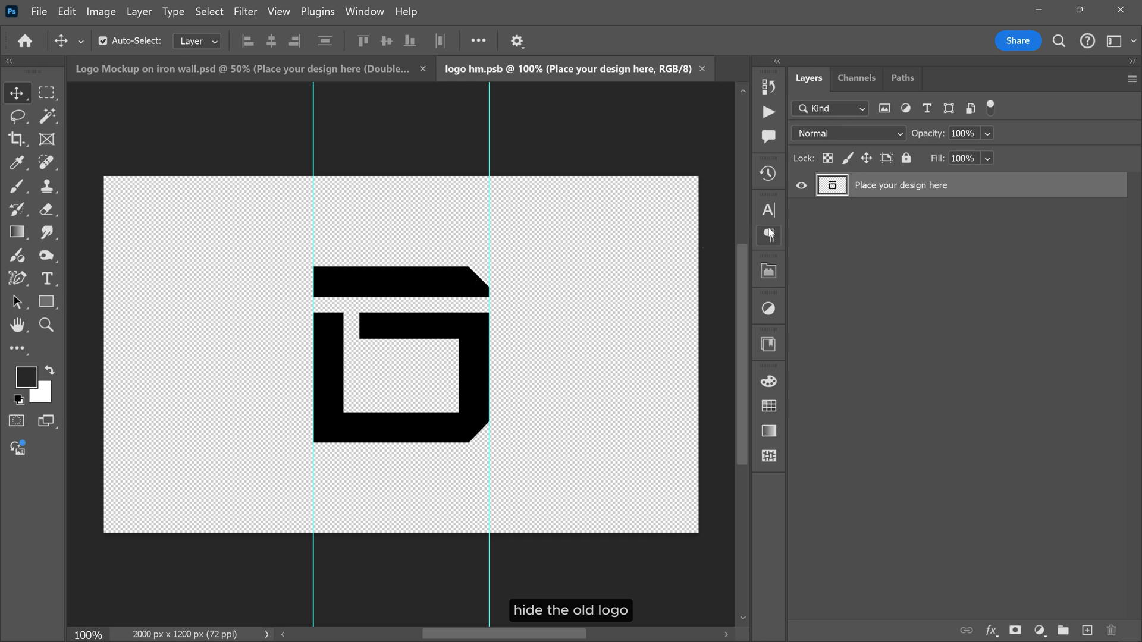
click(801, 186)
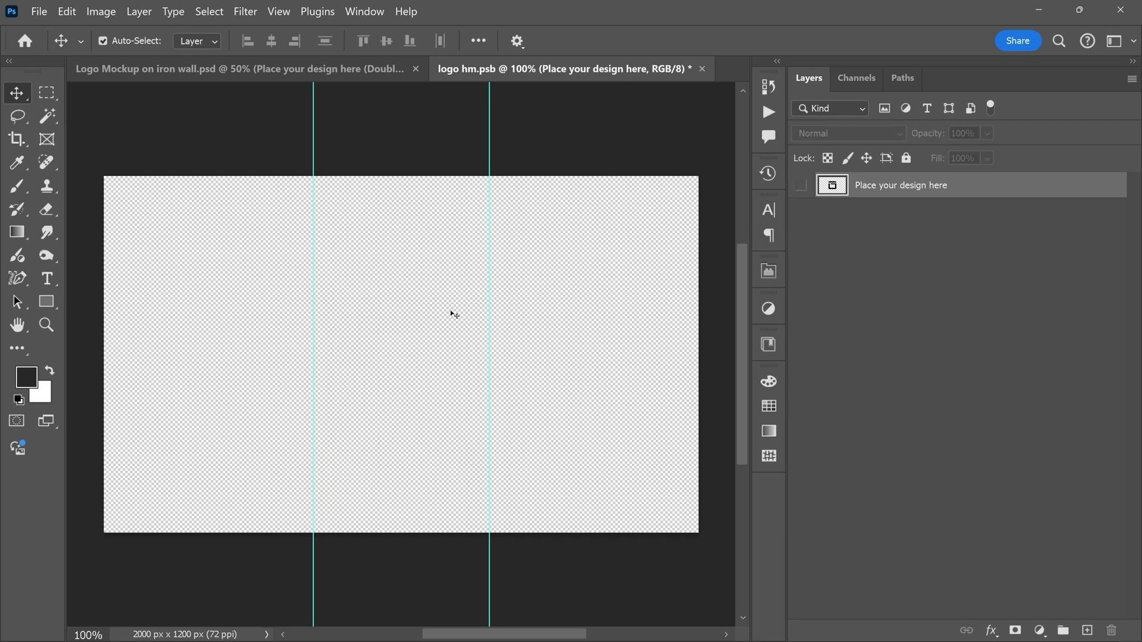
click(41, 11)
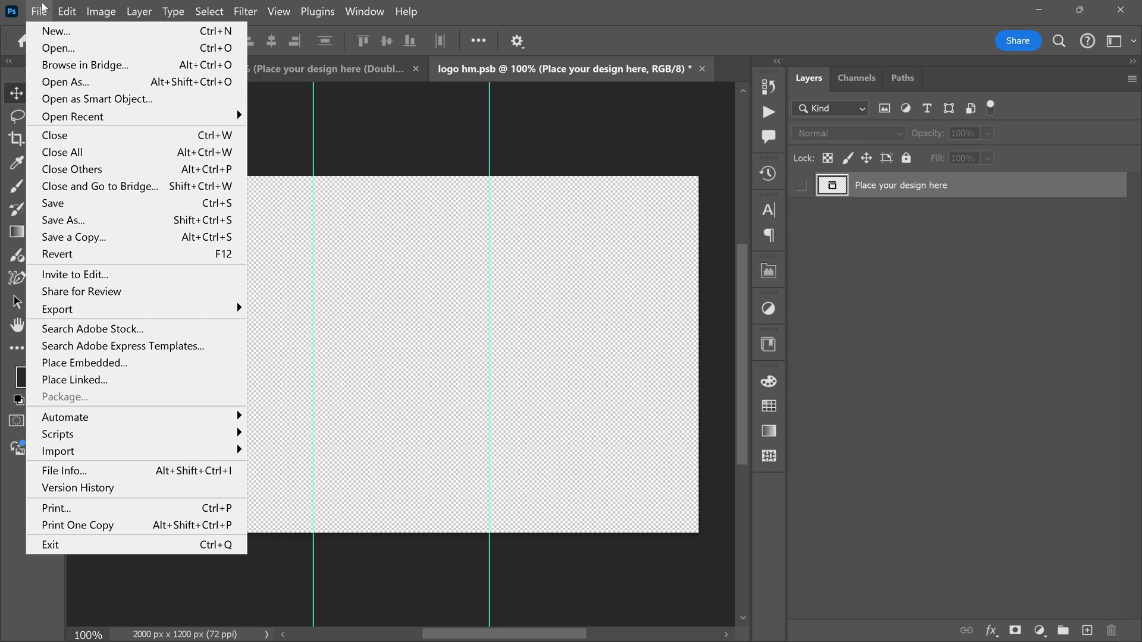
Place-embed the 'logo hm' image, nudge it right and up, and commit it
click(73, 364)
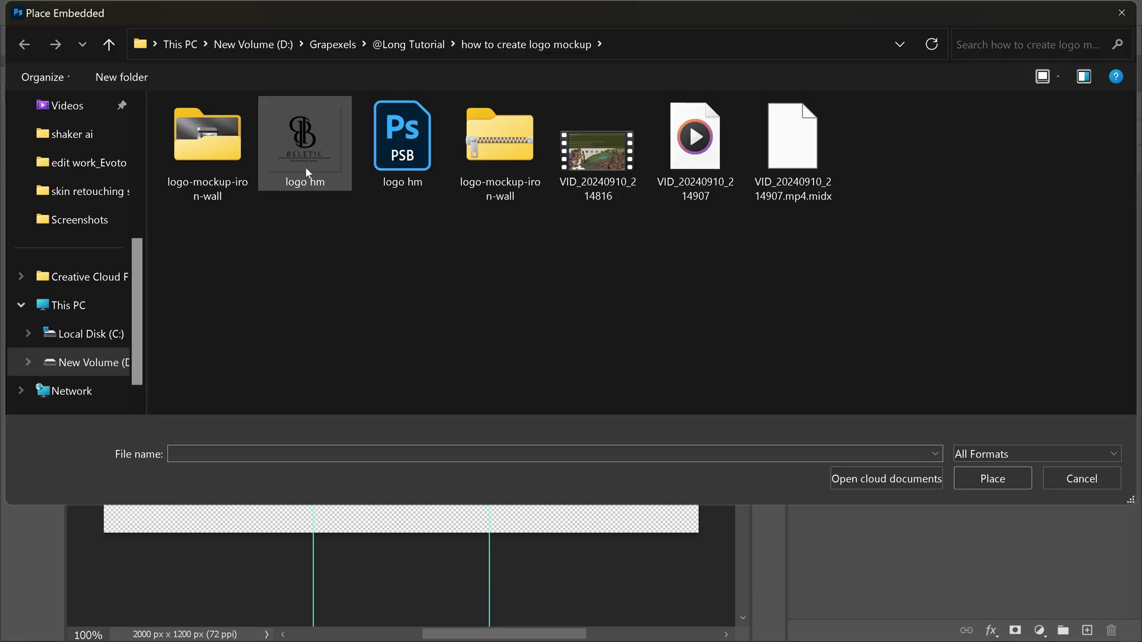
click(308, 147)
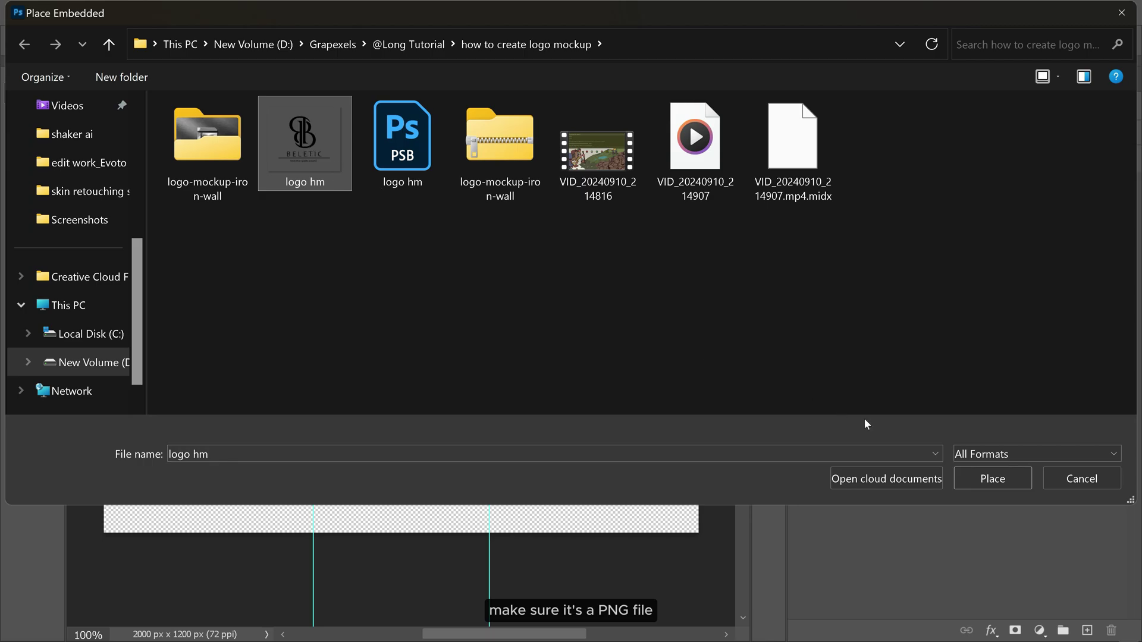
click(990, 478)
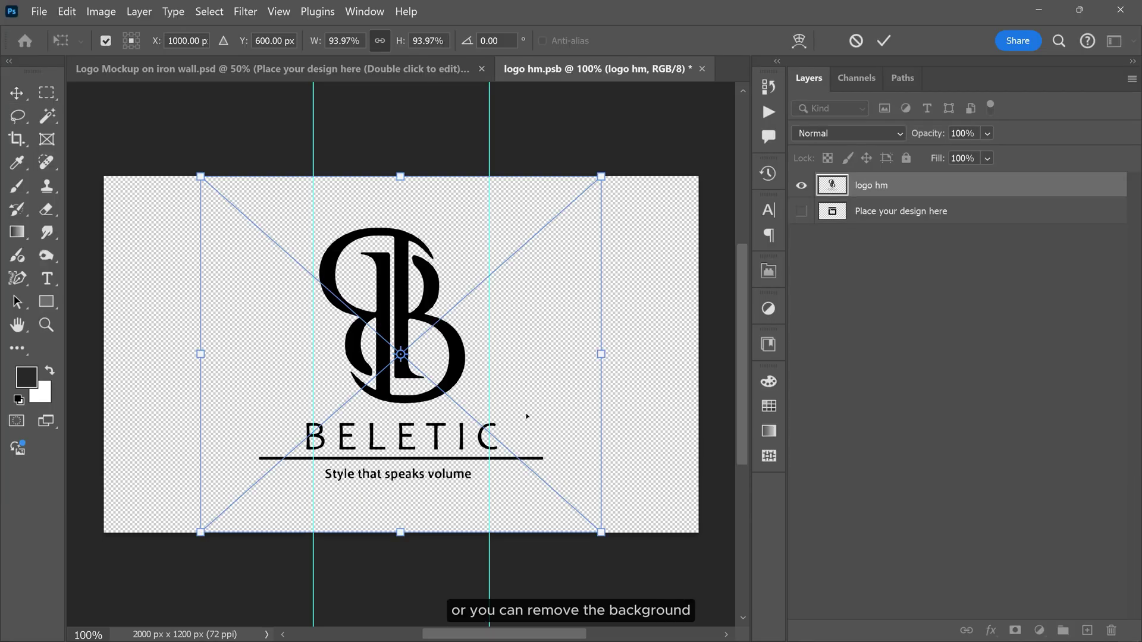
click(400, 351)
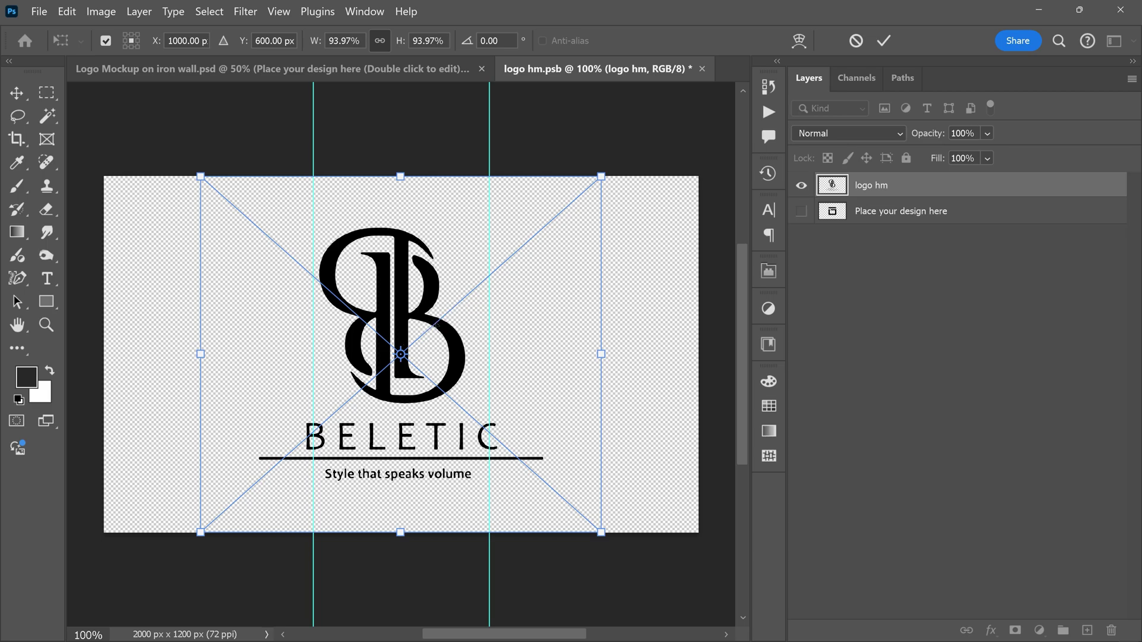
key(shift+Right)
key(Right)
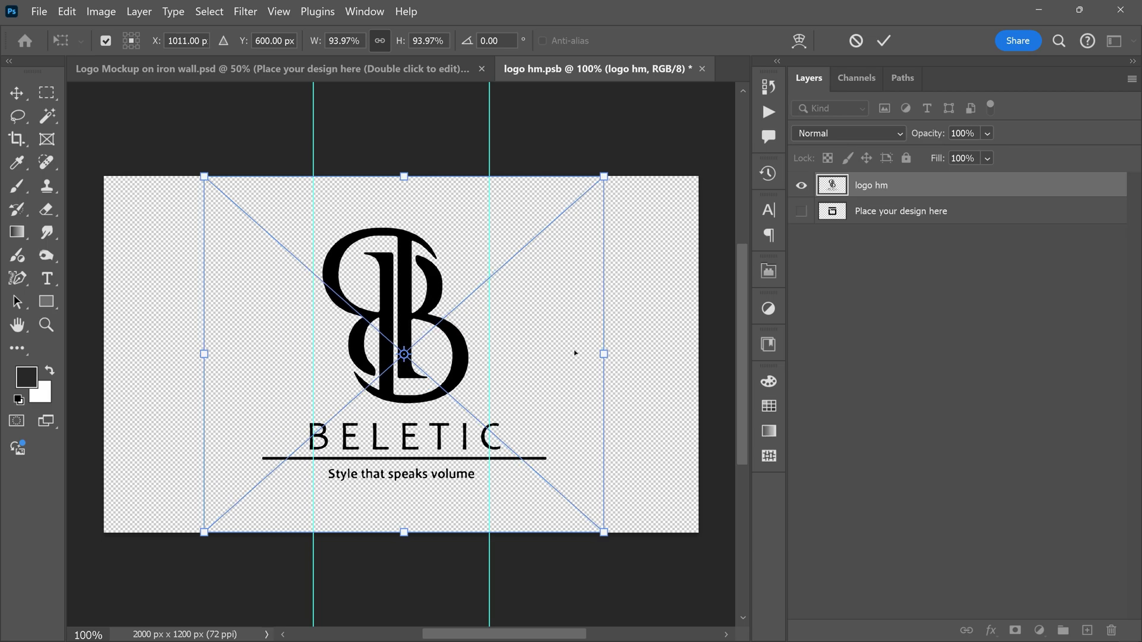
key(Up)
key(Up)
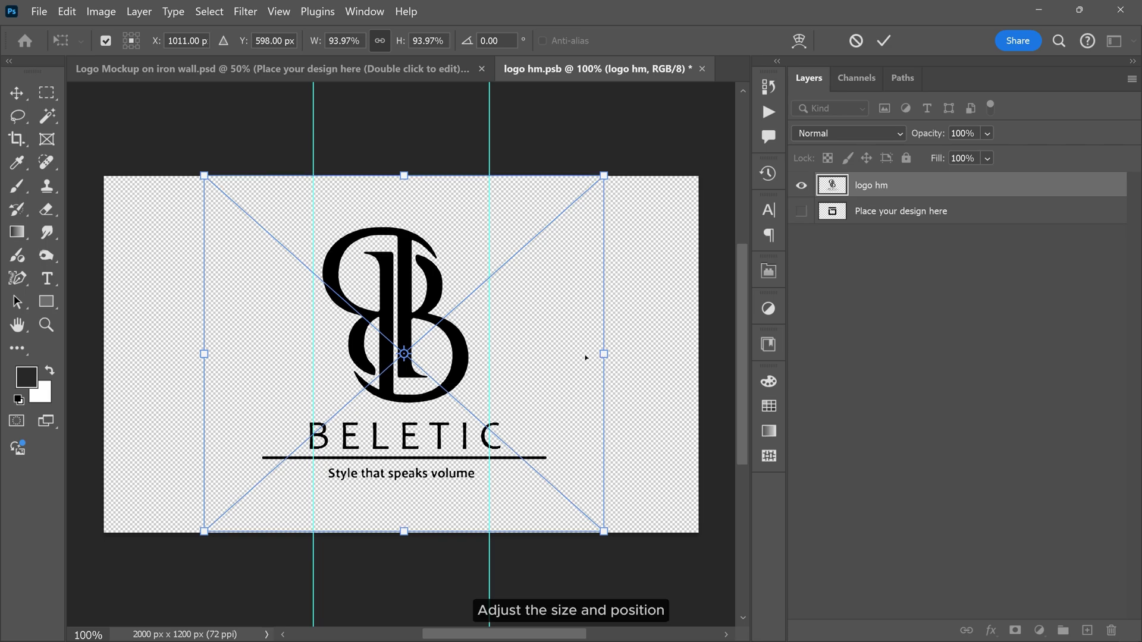
key(Up)
key(Up)
key(Up)
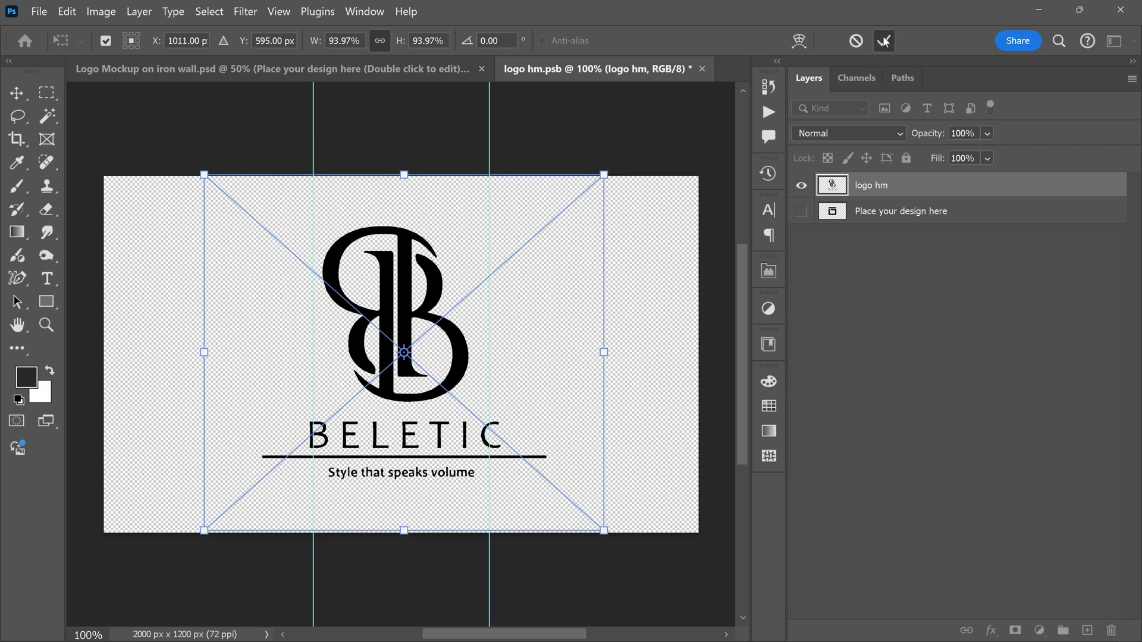
click(883, 40)
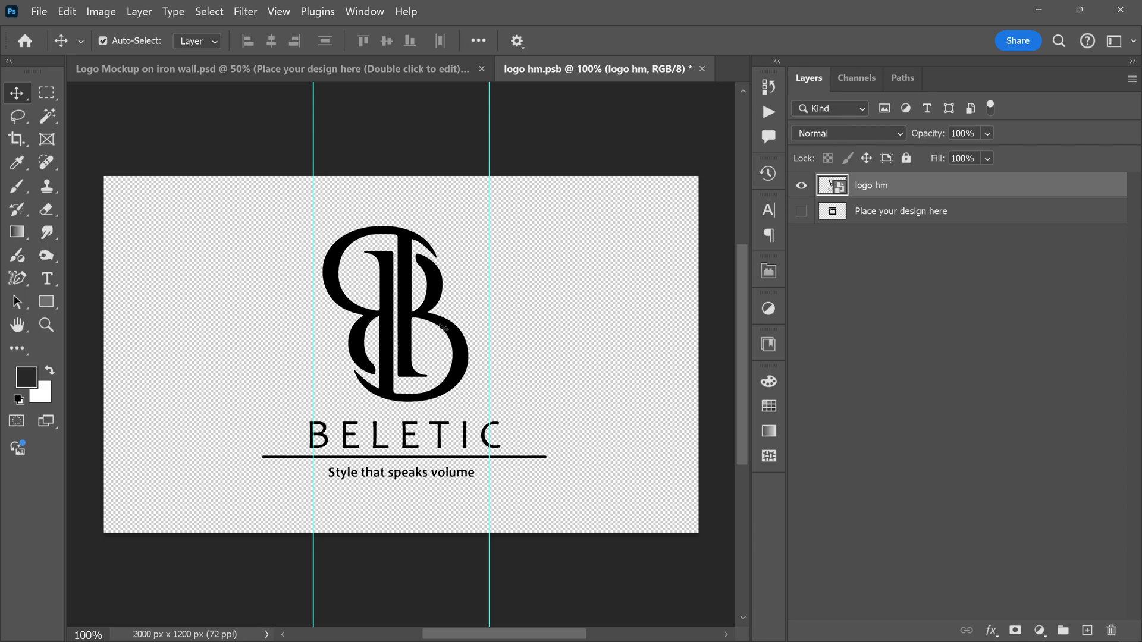
Close logo hm.psb saving changes, then switch to Text_Effect_001.psd and undo once
click(702, 69)
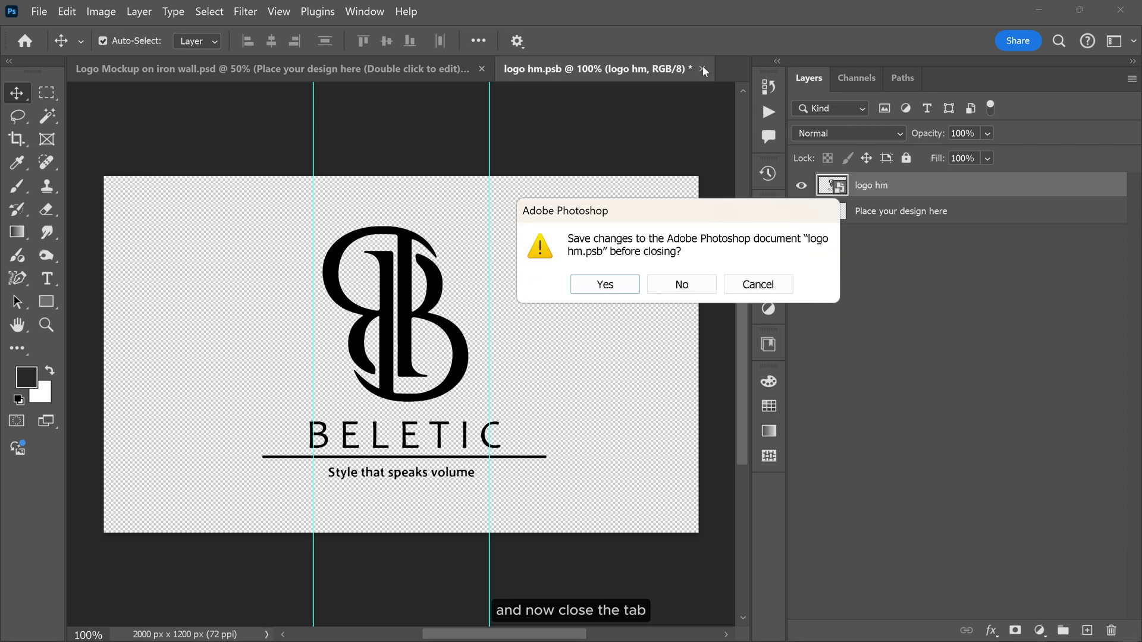
click(590, 284)
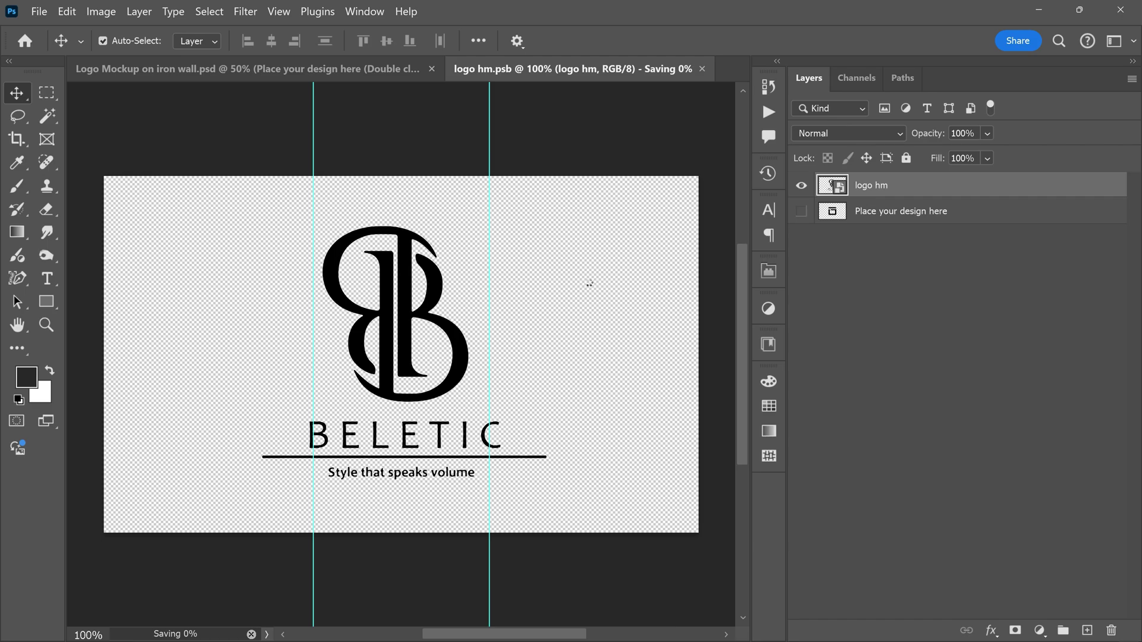
scroll(436, 355, down, 3)
scroll(435, 354, up, 2)
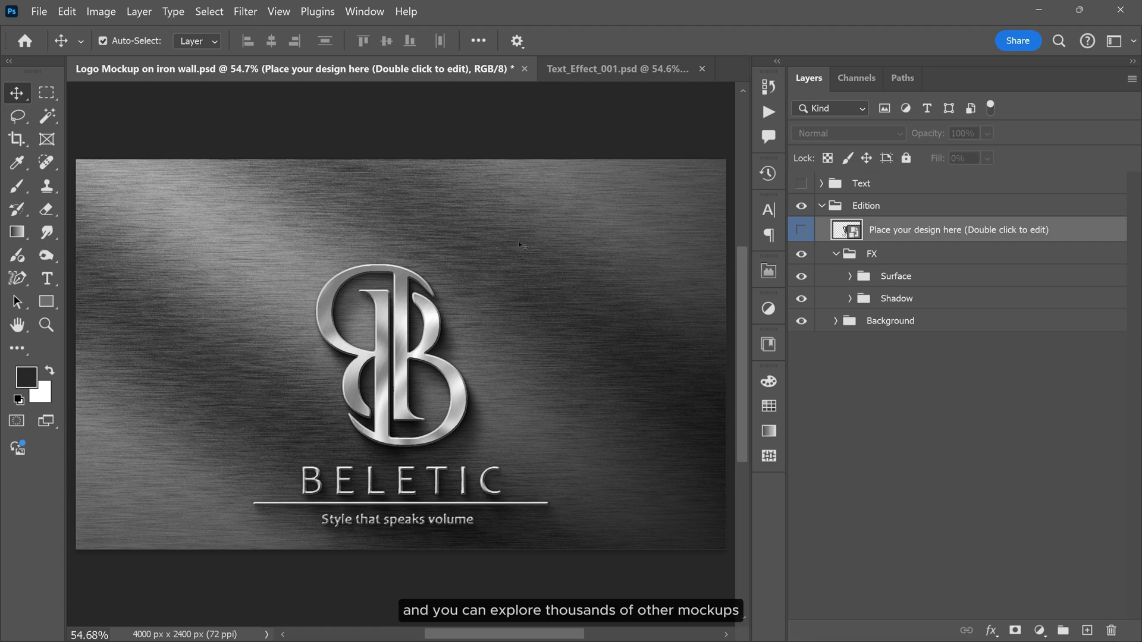
click(591, 70)
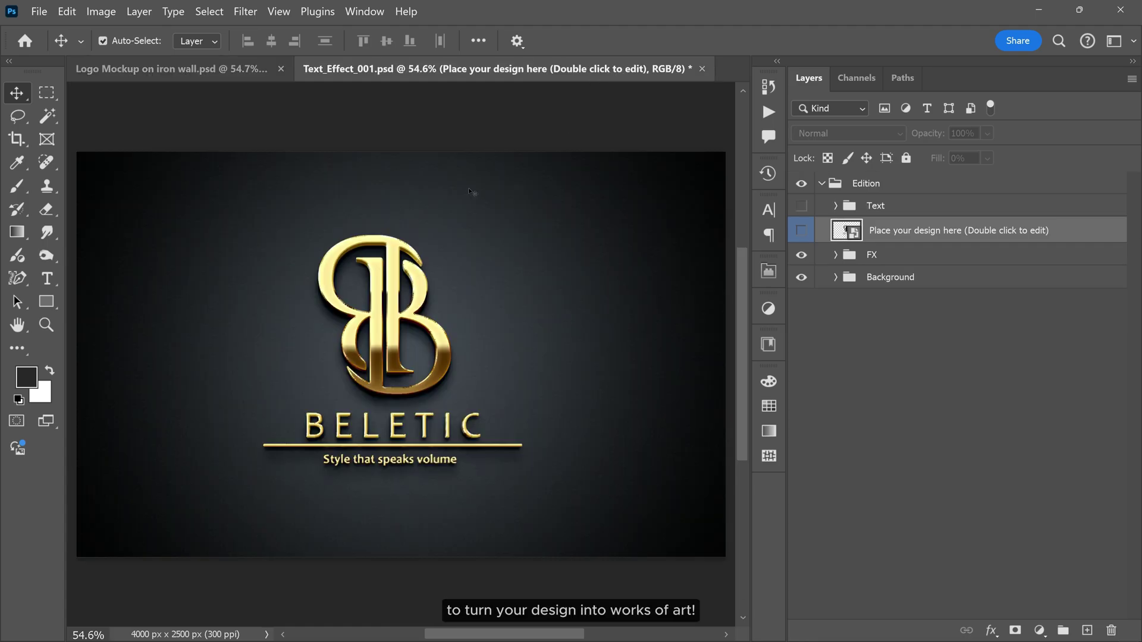
key(ctrl+z)
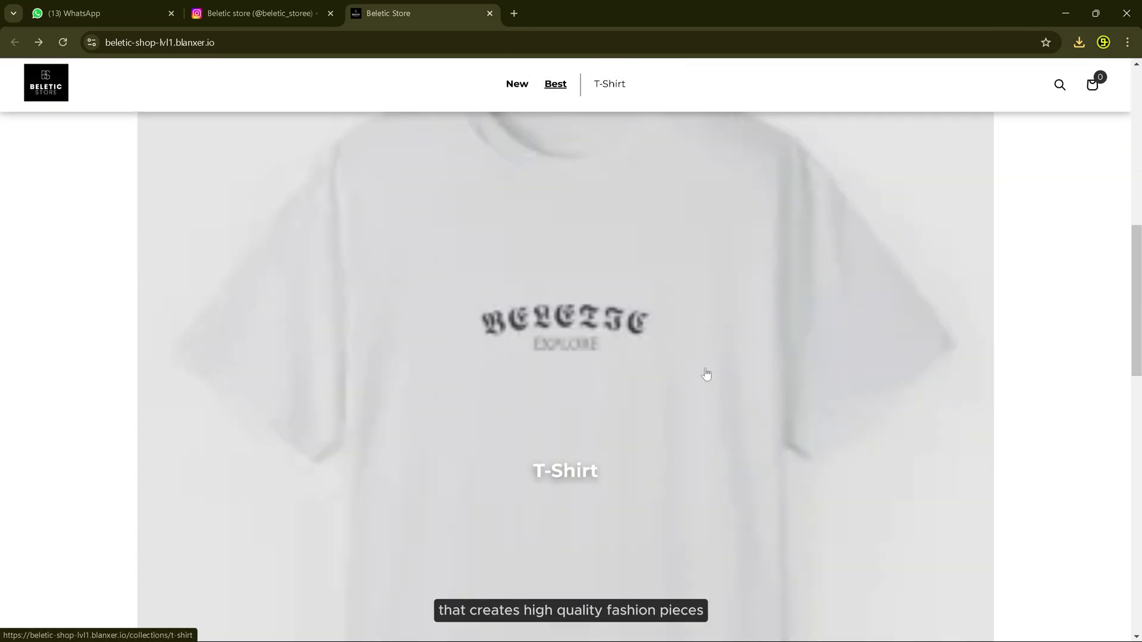
scroll(705, 374, down, 10)
scroll(705, 373, up, 2)
Open the Explorer T-shirt Black product (रु1,199, 20% off) from the Beletic Store grid
click(572, 376)
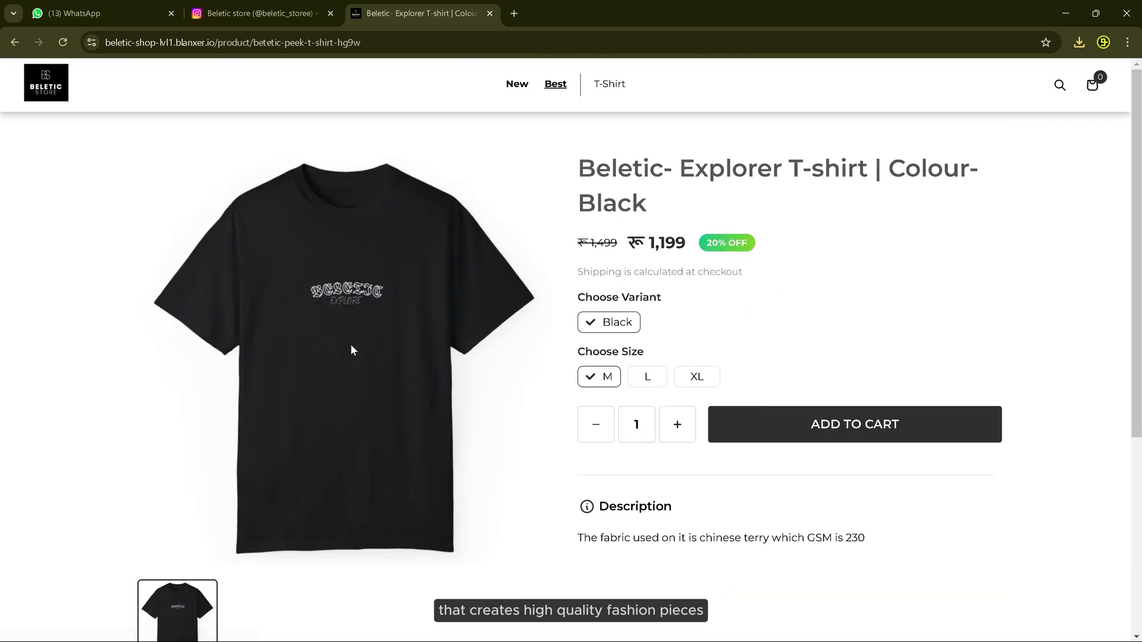